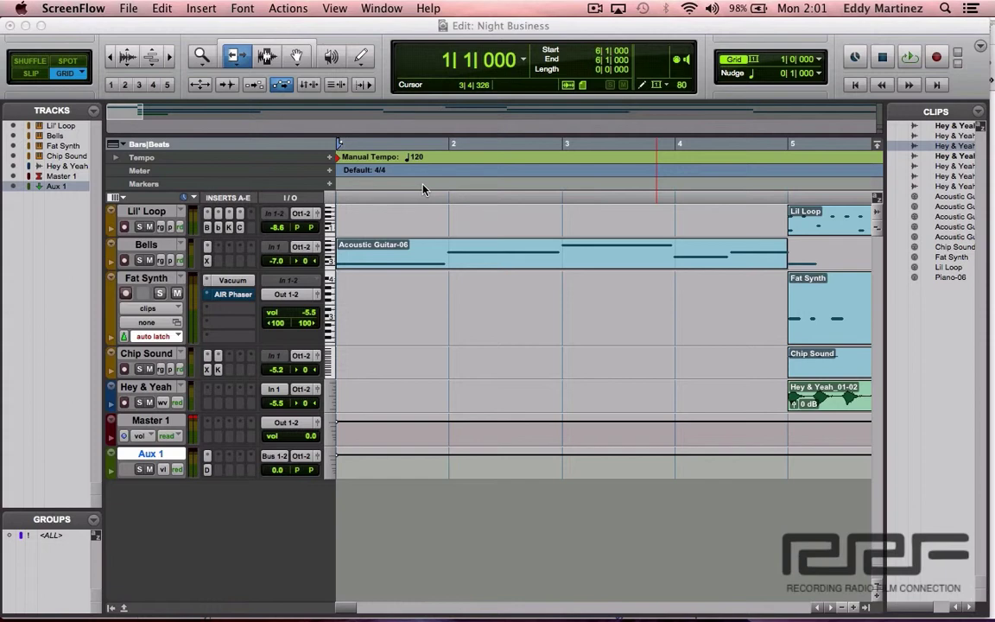
Step: Switch to the Night Business Mix window, scrolled to show the tracks' insert slots
click(489, 317)
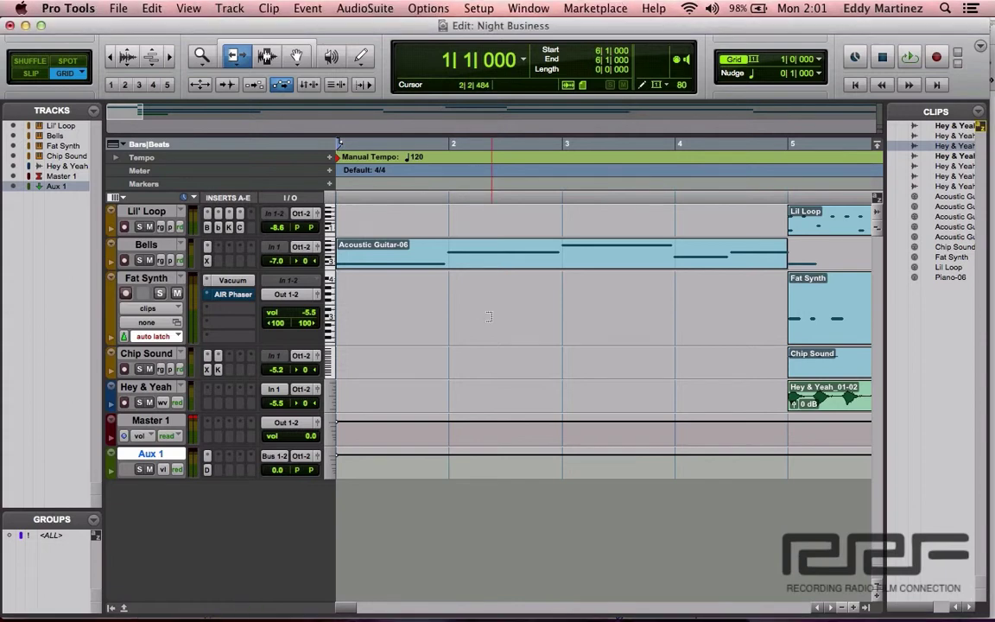
key(super+equal)
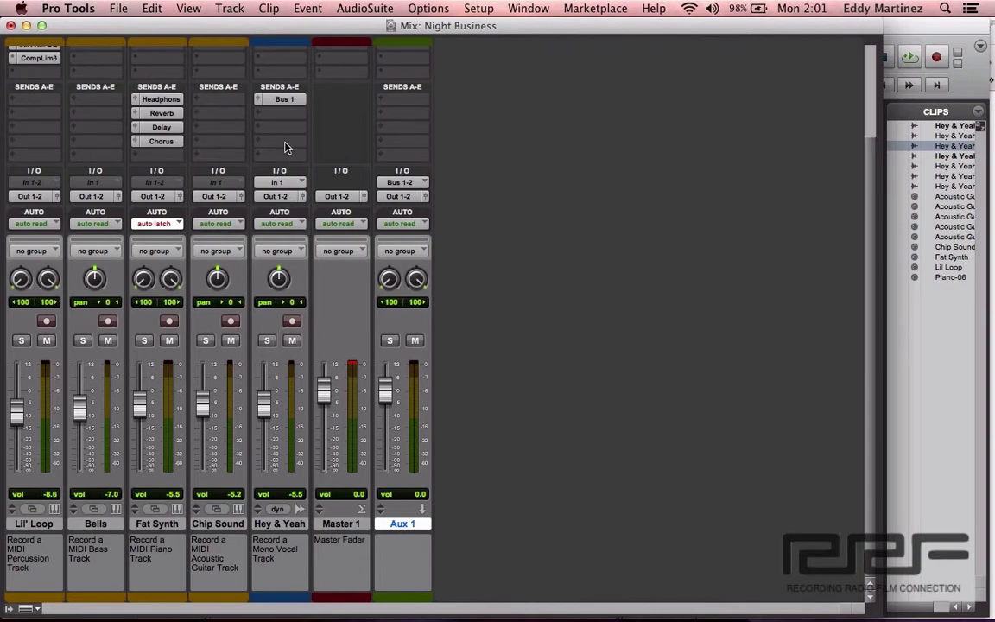
scroll(285, 148, up, 3)
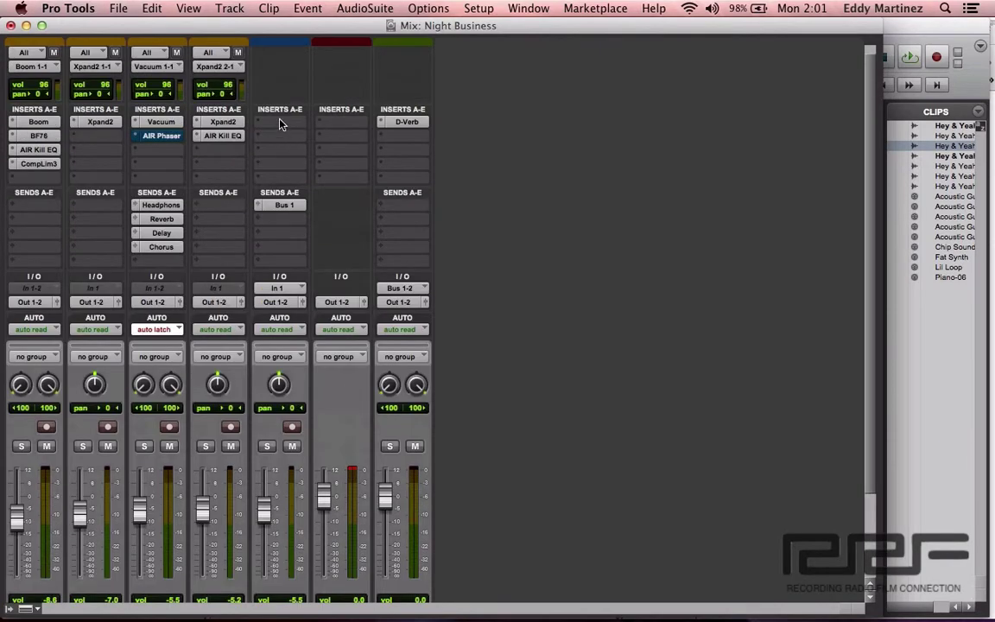
scroll(278, 274, down, 3)
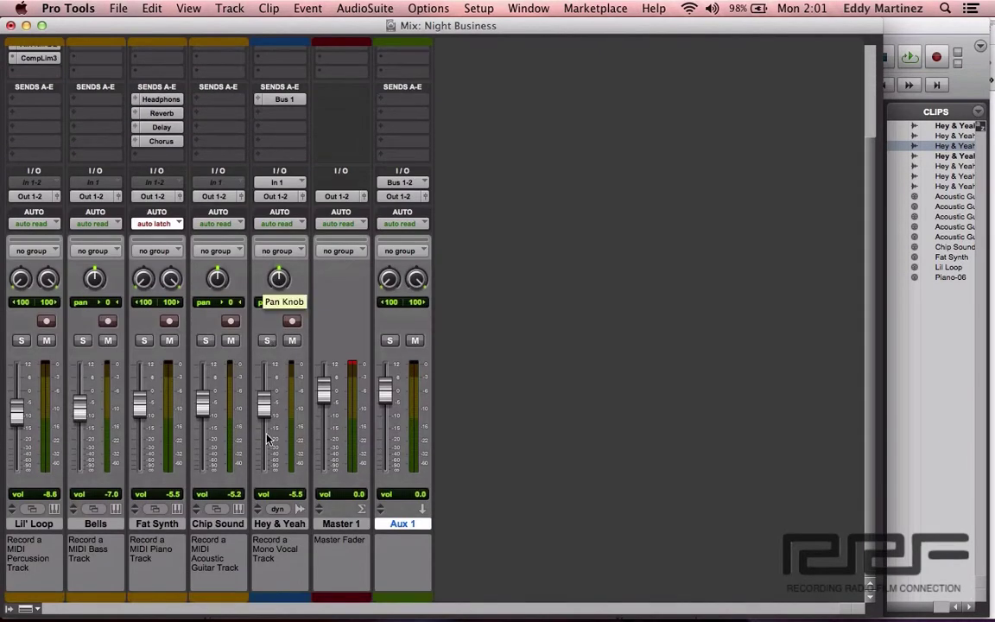
scroll(303, 216, up, 3)
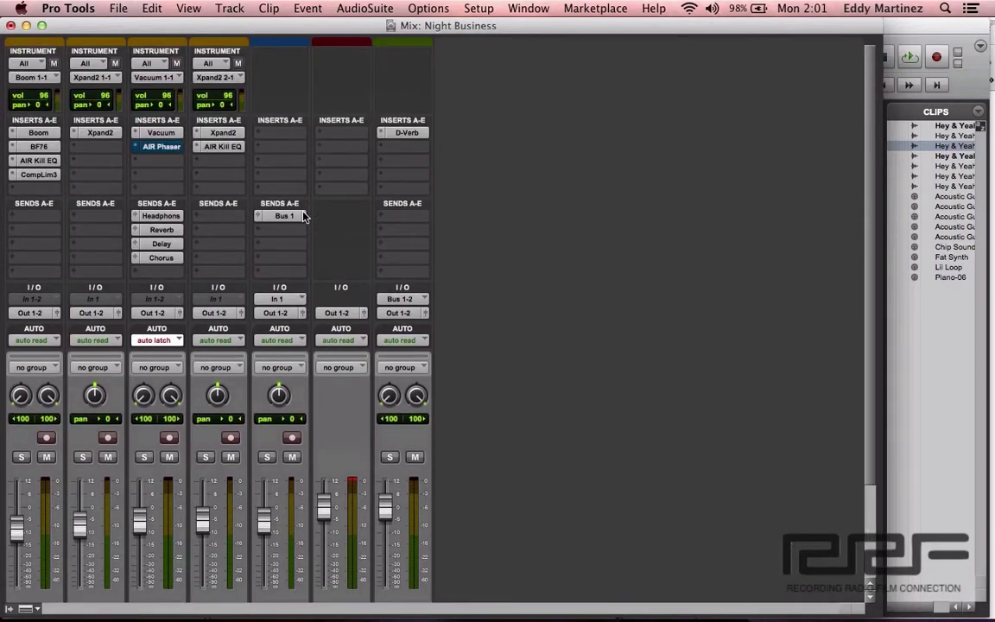
Step: Insert EQ 3 1-Band (mono) on the Hey & Yeah track's first empty insert
click(288, 140)
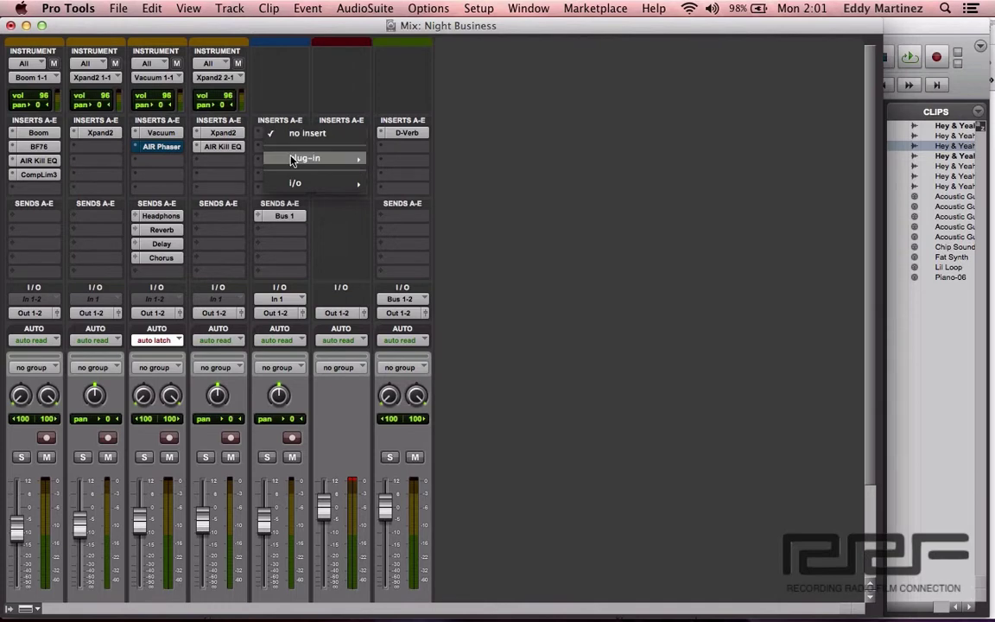
mouse_move(292, 160)
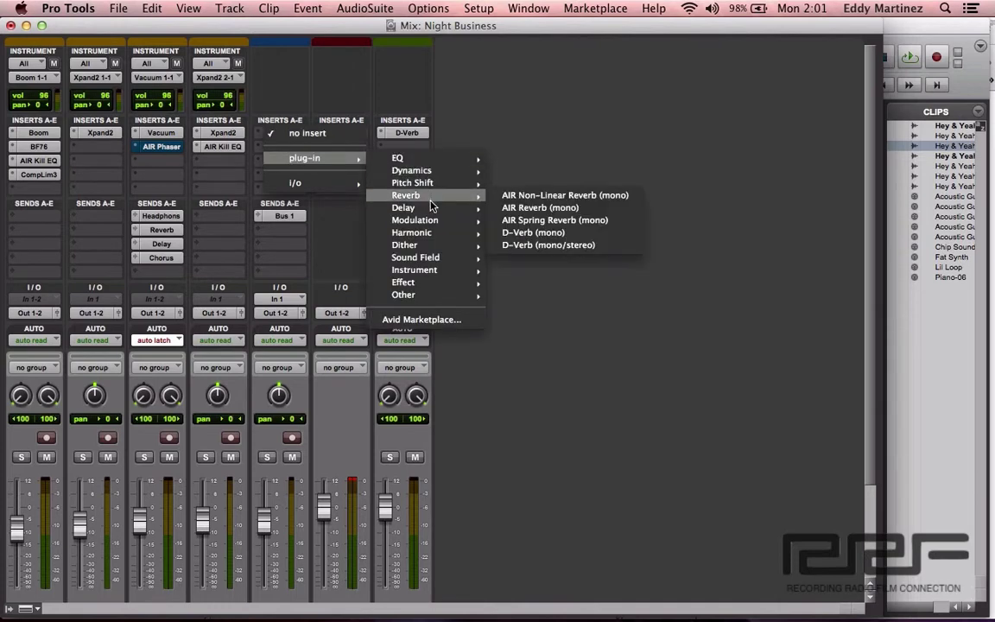
mouse_move(423, 165)
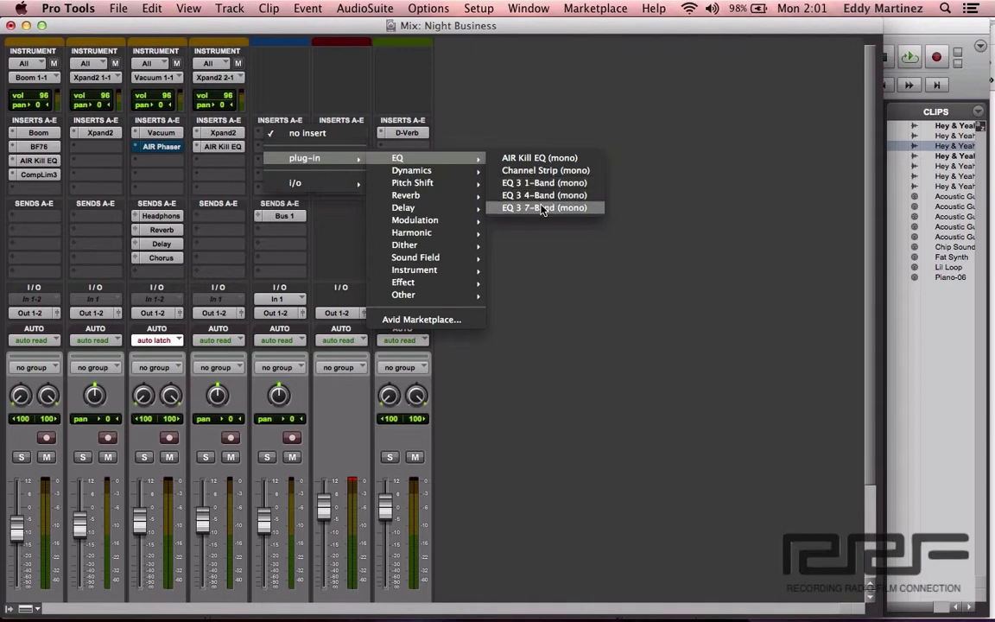
click(534, 182)
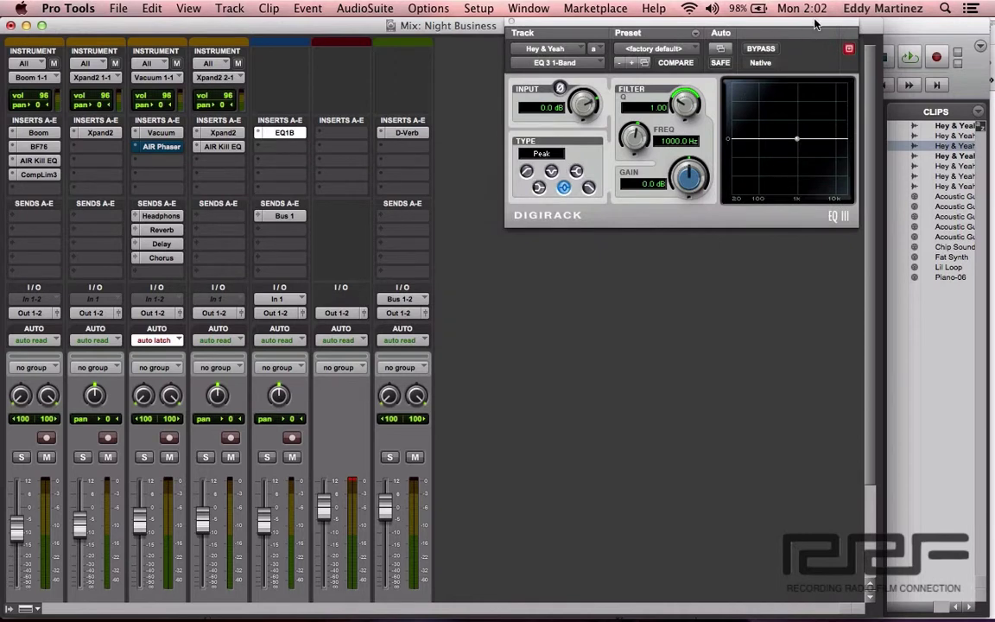
Step: Move the EQ 3 1-Band window beside the mixer and bring up the EQ1B insert's plug-in menu
click(782, 9)
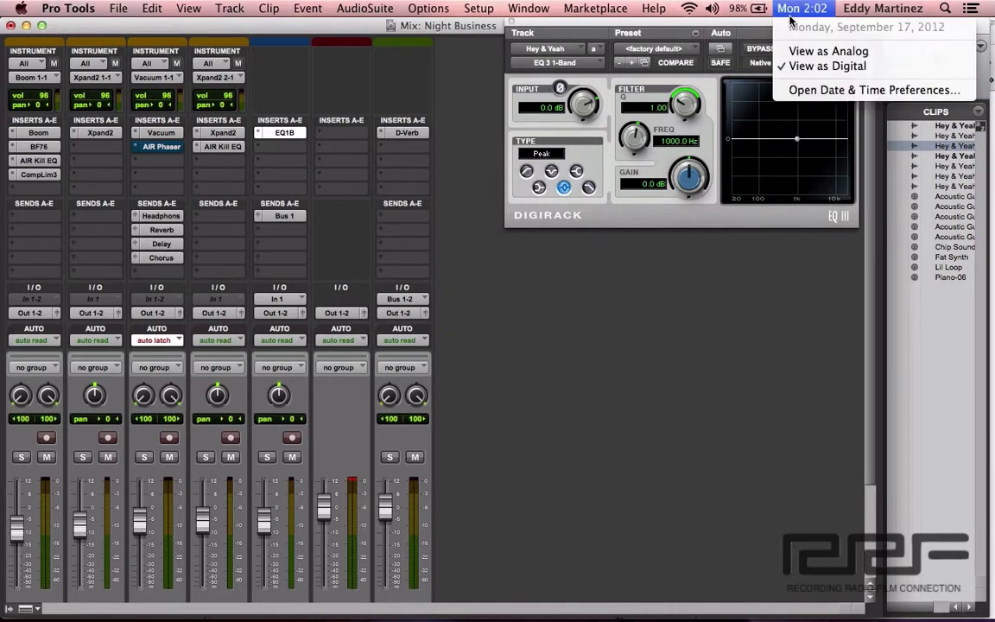
click(685, 32)
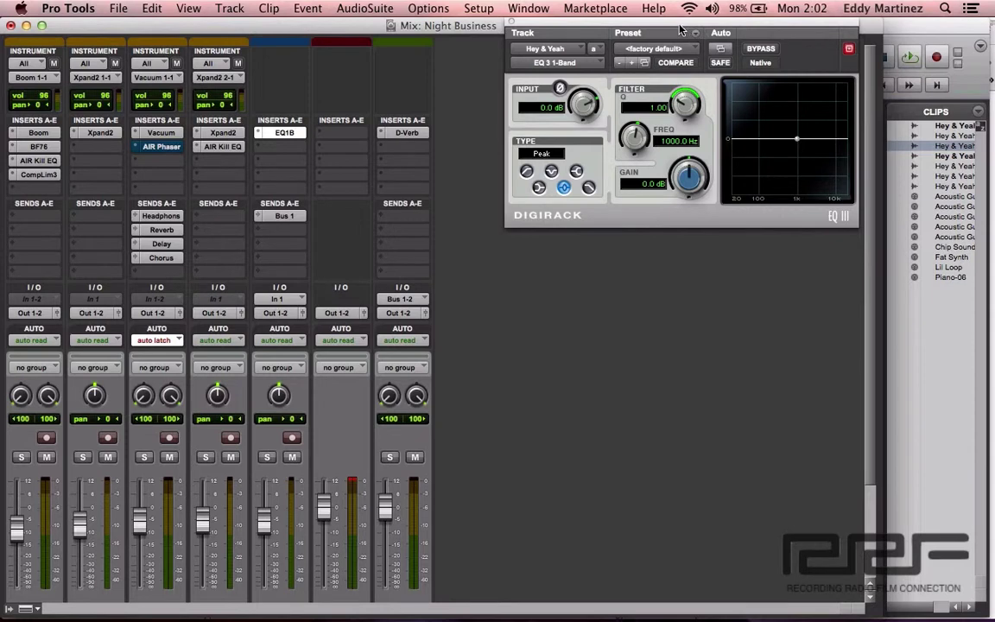
drag(685, 31, 611, 8)
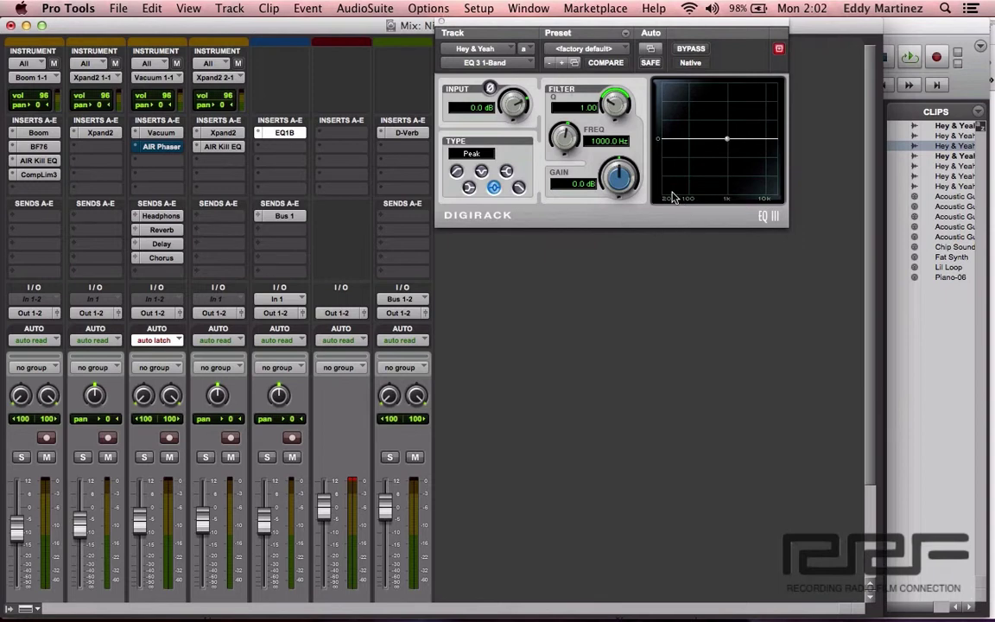
click(442, 23)
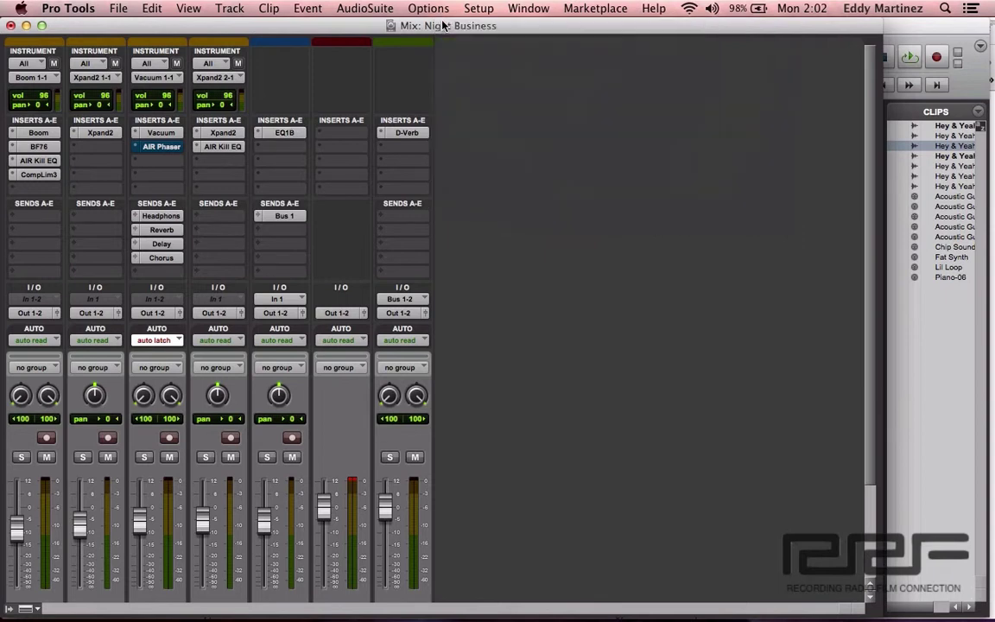
click(293, 136)
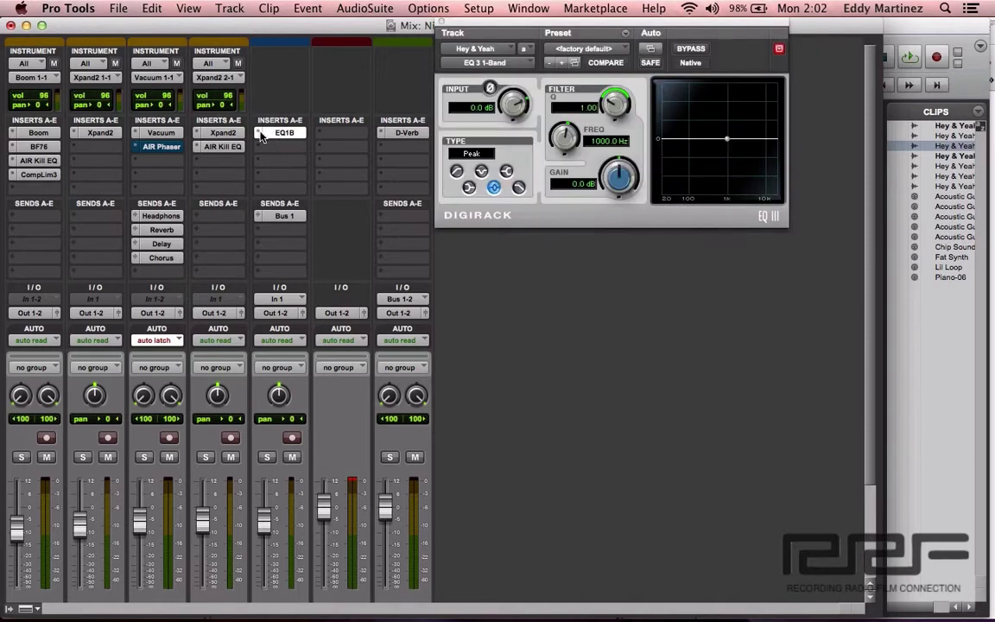
click(274, 134)
Step: Swap the EQ1B insert for EQ 3 7-Band (mono) from the plug-in > EQ submenu
mouse_move(290, 135)
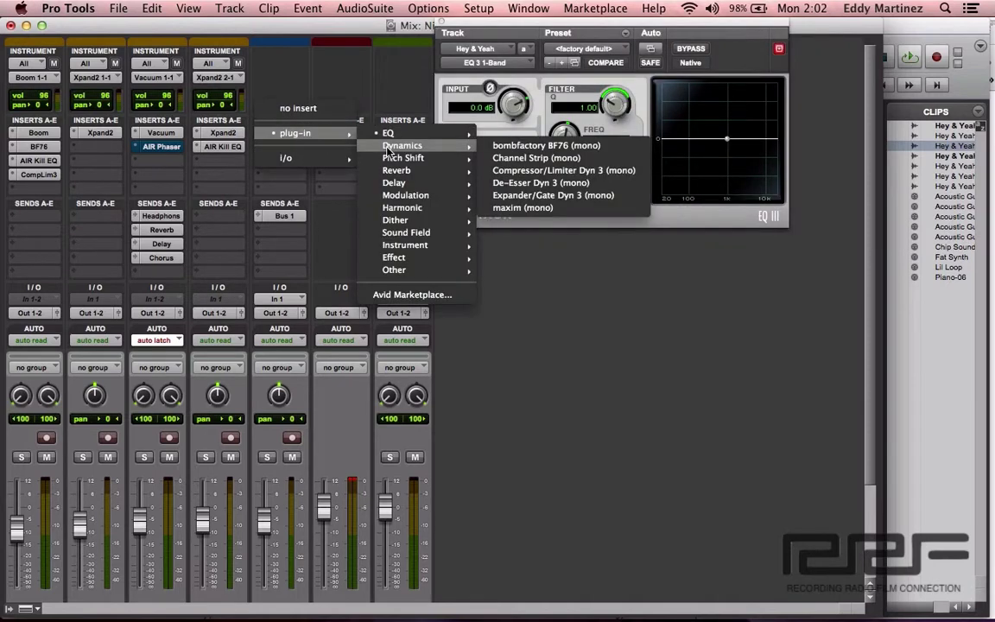
mouse_move(393, 133)
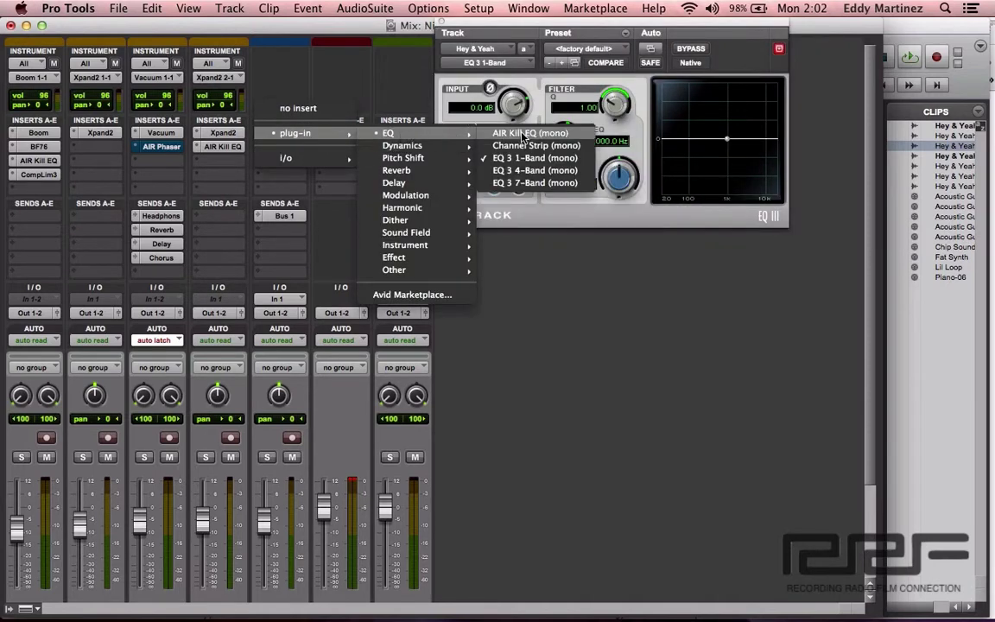
click(529, 183)
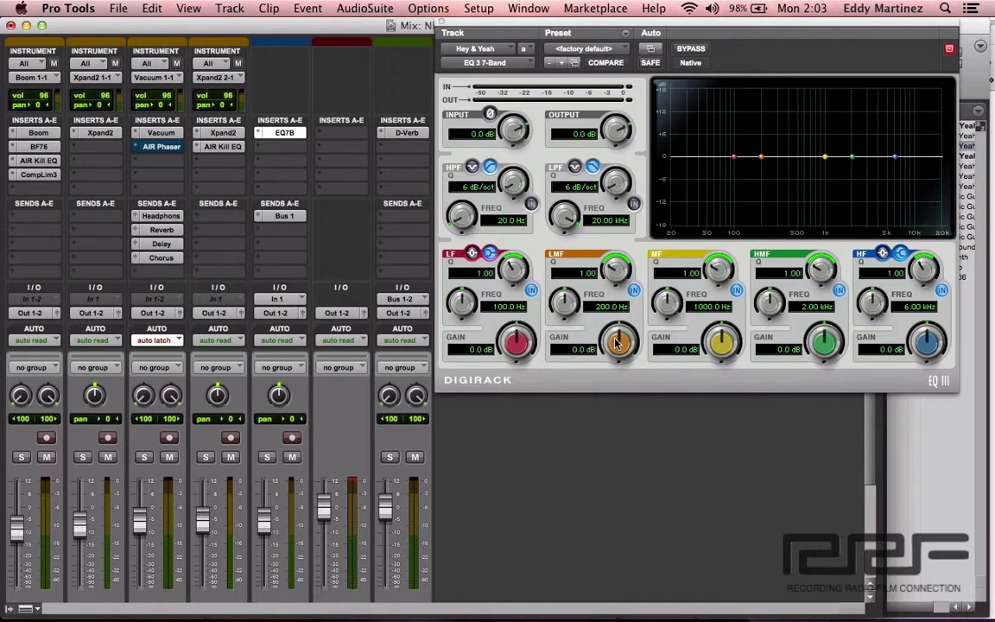
Step: Raise the LMF, MF and HMF gain knobs to about +2.2 dB each
drag(615, 339, 617, 333)
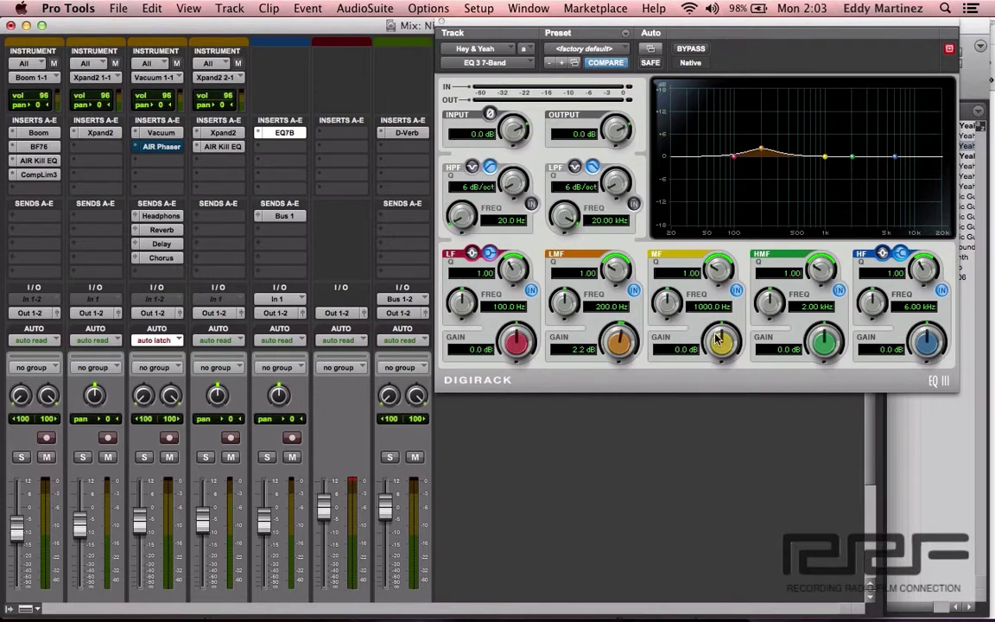
drag(717, 338, 715, 328)
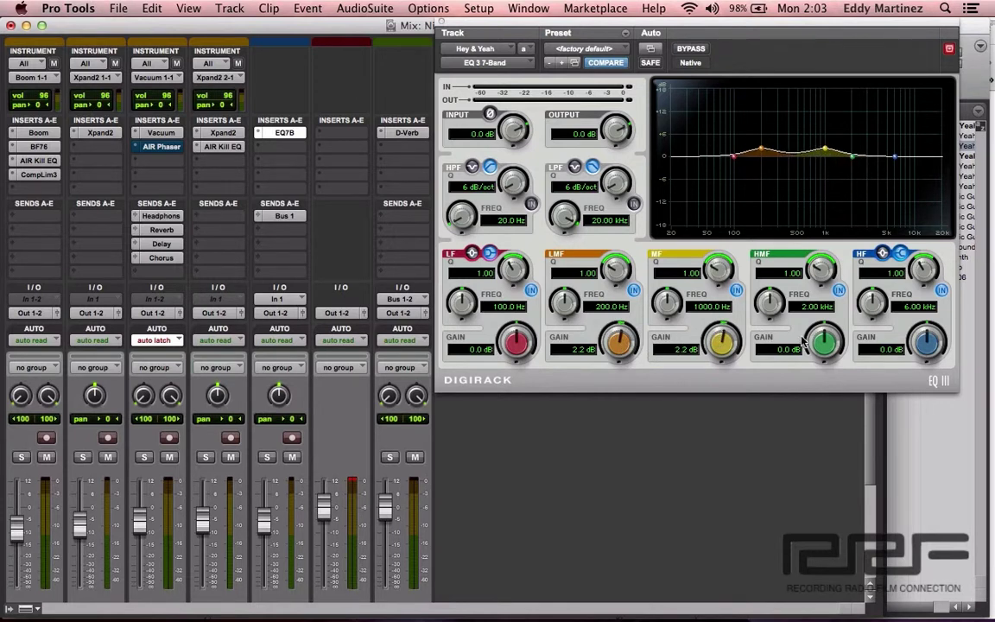
drag(818, 348, 821, 340)
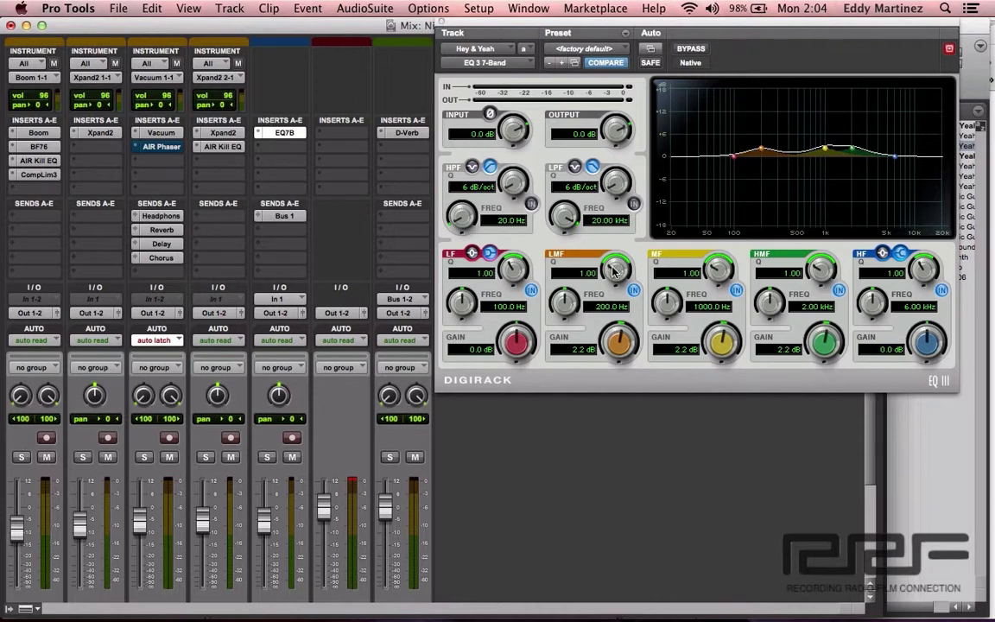
Step: Audition a narrower LMF Q and higher frequency, then reset LMF to 1.00 Q near 200 Hz
drag(612, 271, 600, 187)
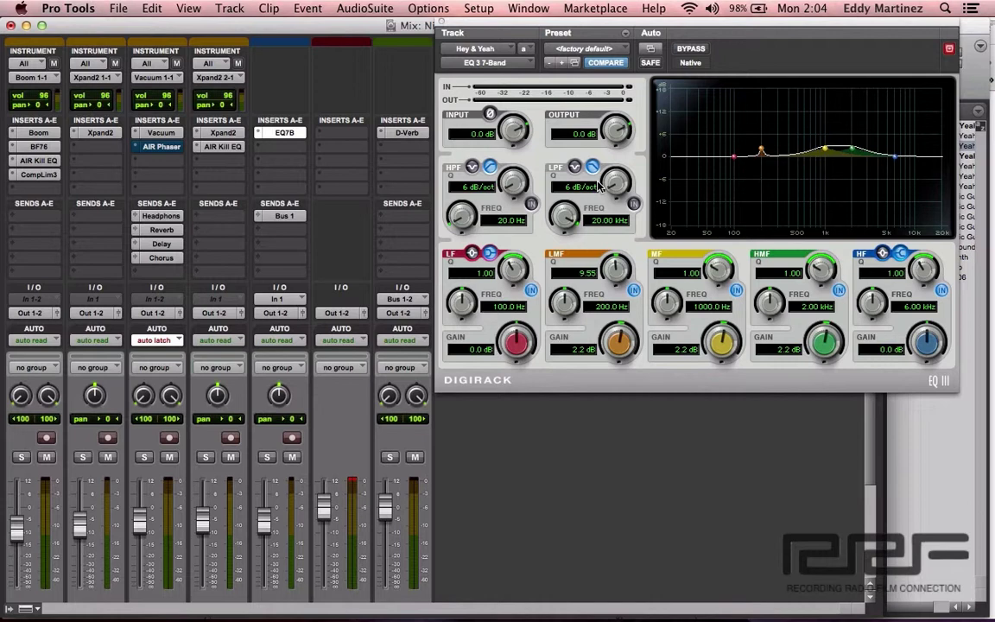
drag(599, 187, 604, 260)
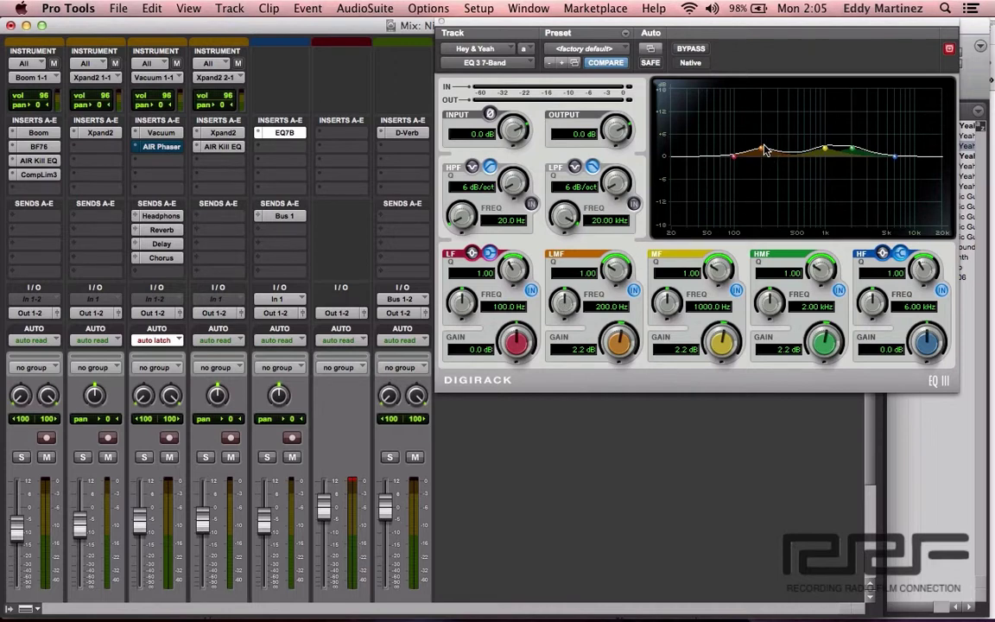
mouse_move(563, 302)
mouse_down()
mouse_move(565, 279)
mouse_move(563, 302)
mouse_up()
alt+click(563, 302)
Step: Sweep the LMF gain up to 8.6 dB and back, leaving about 2.2 dB at 203.2 Hz
drag(614, 344, 603, 320)
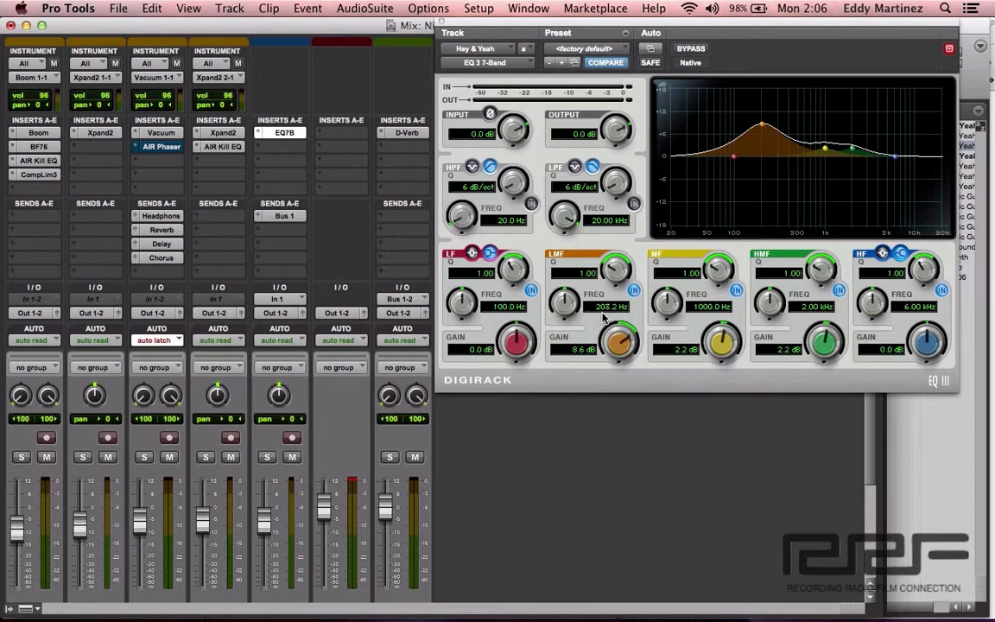
drag(618, 348, 620, 383)
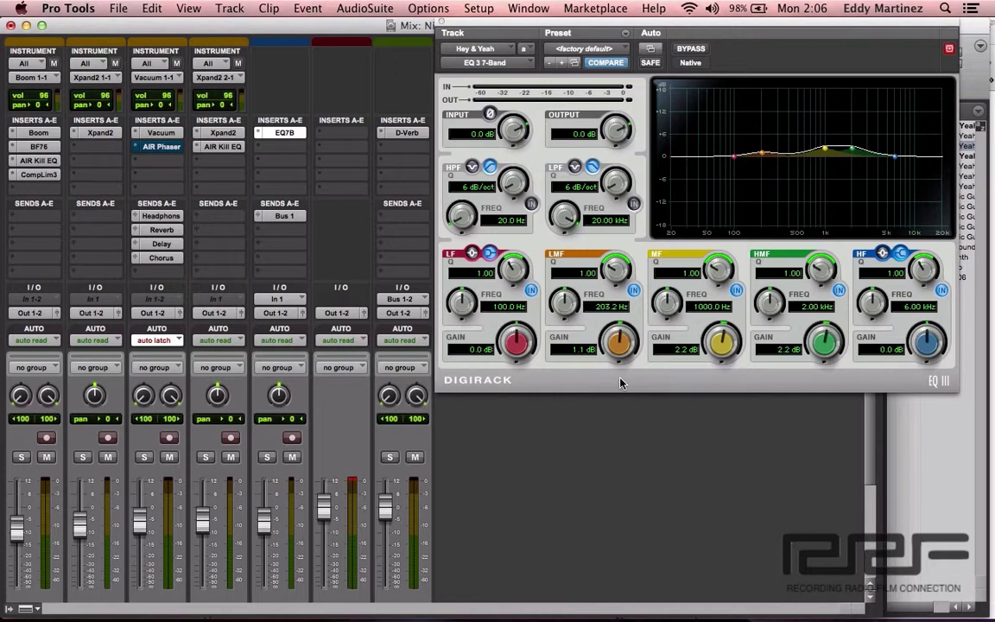
drag(618, 346, 618, 344)
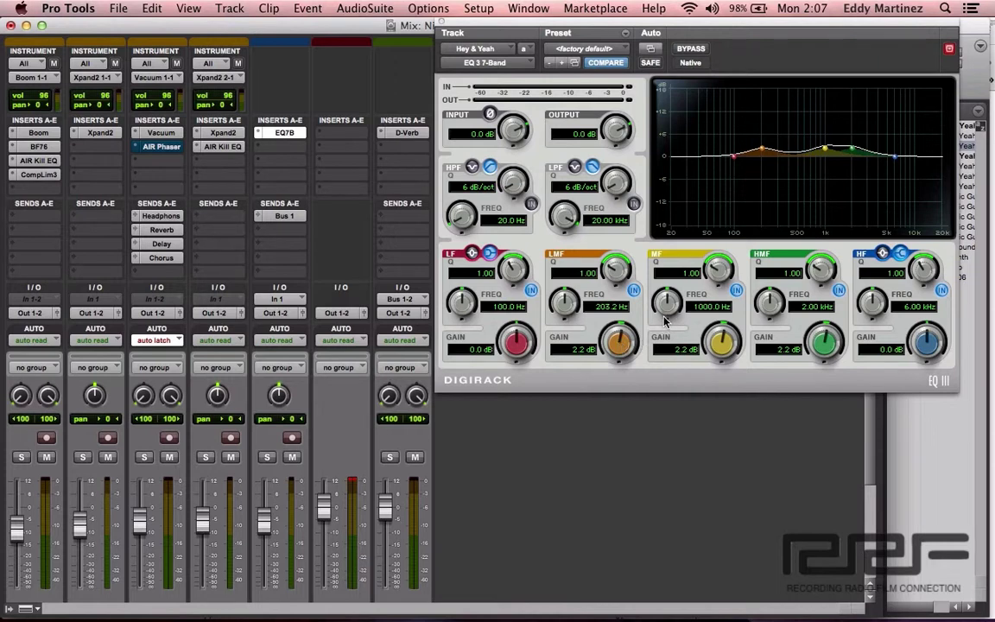
drag(619, 343, 615, 321)
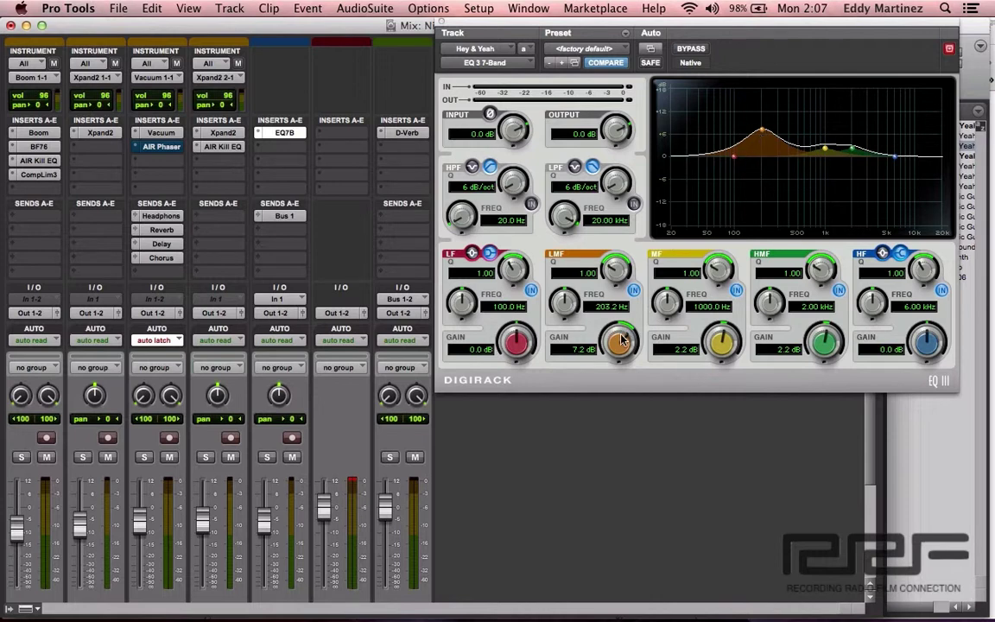
drag(621, 340, 626, 371)
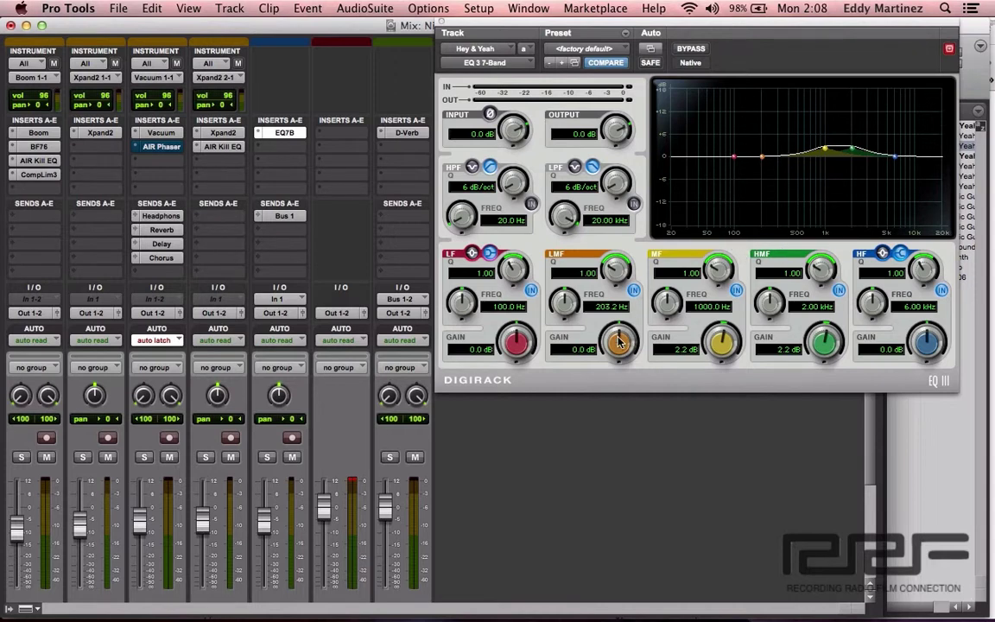
mouse_move(618, 342)
mouse_down()
mouse_move(618, 327)
mouse_move(618, 346)
mouse_up()
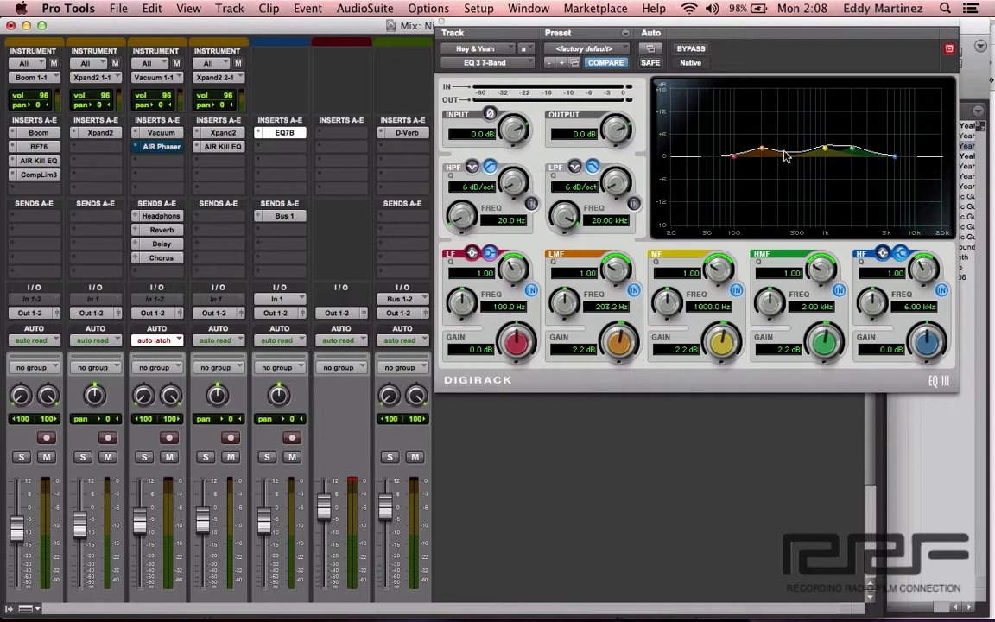
Step: Pull the MF and HMF boosts down toward 0 dB, then nudge the MF gain back up
drag(721, 342, 720, 352)
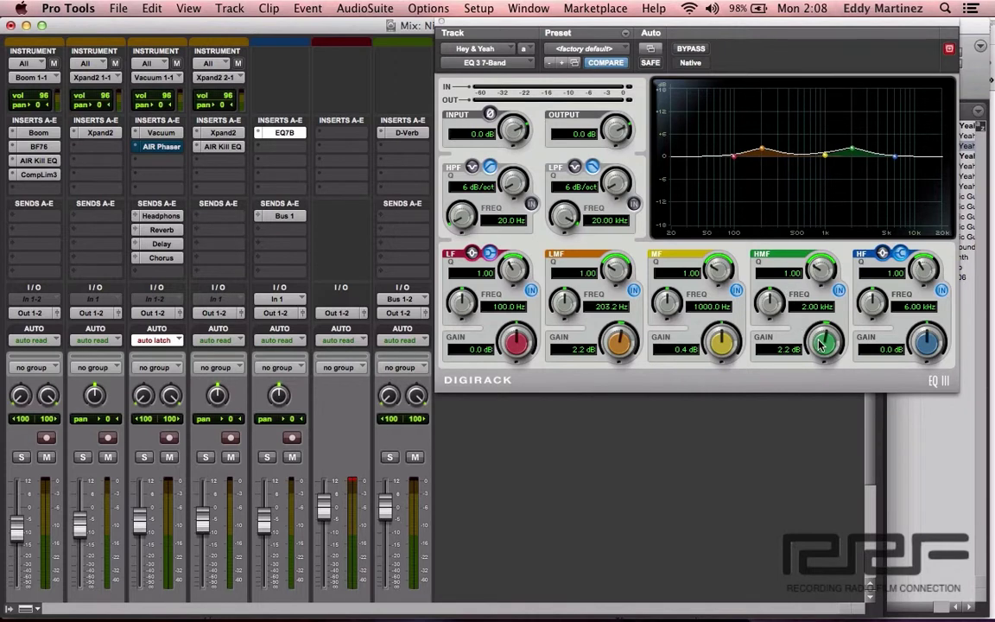
drag(820, 344, 822, 354)
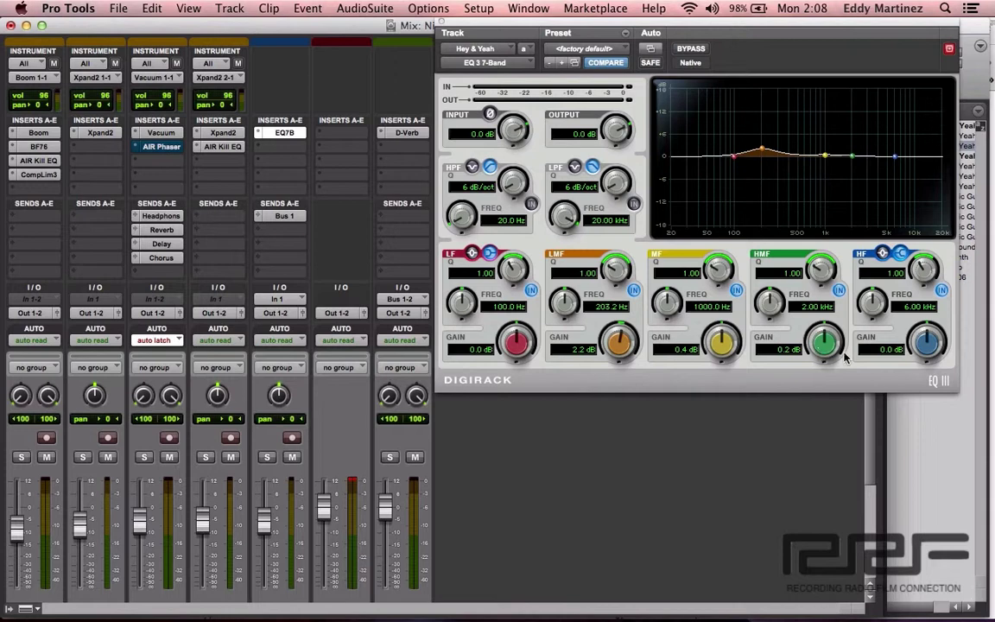
drag(722, 344, 723, 337)
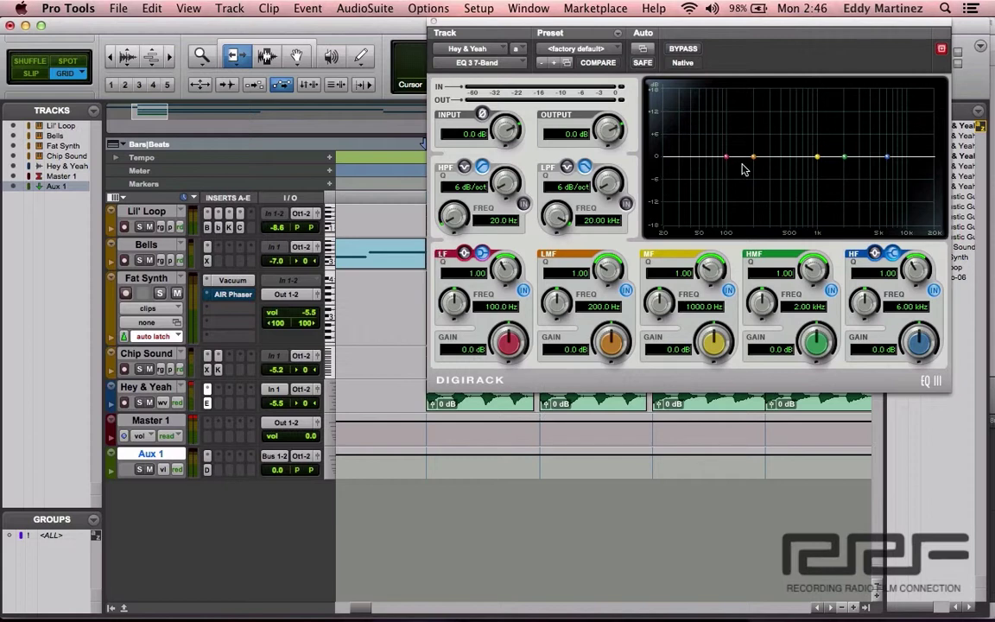
Step: Switch off the LF and HF bands, solo Hey & Yeah, and stop playback
click(522, 291)
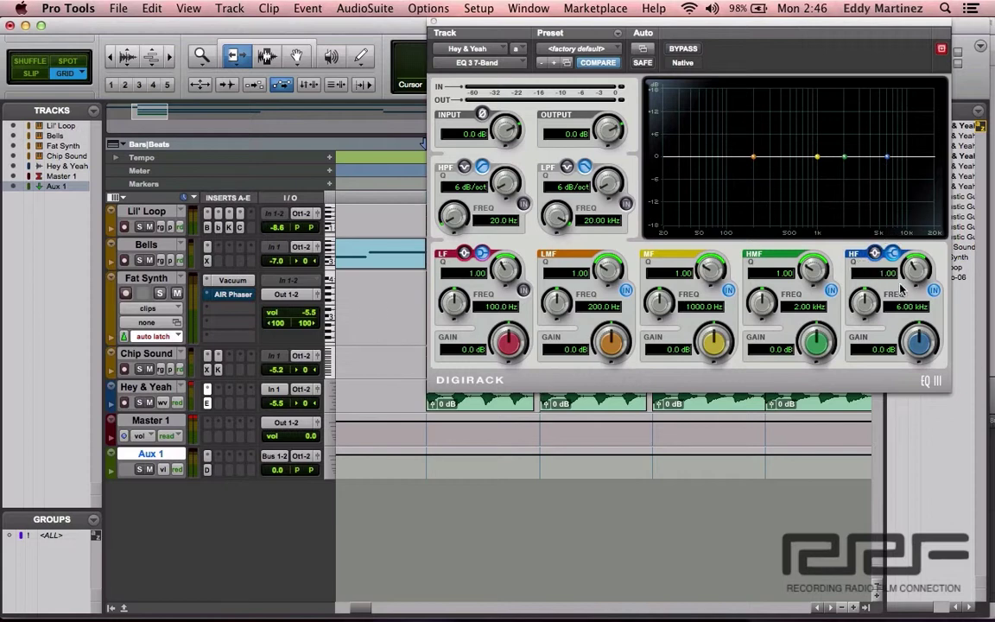
click(934, 292)
click(140, 403)
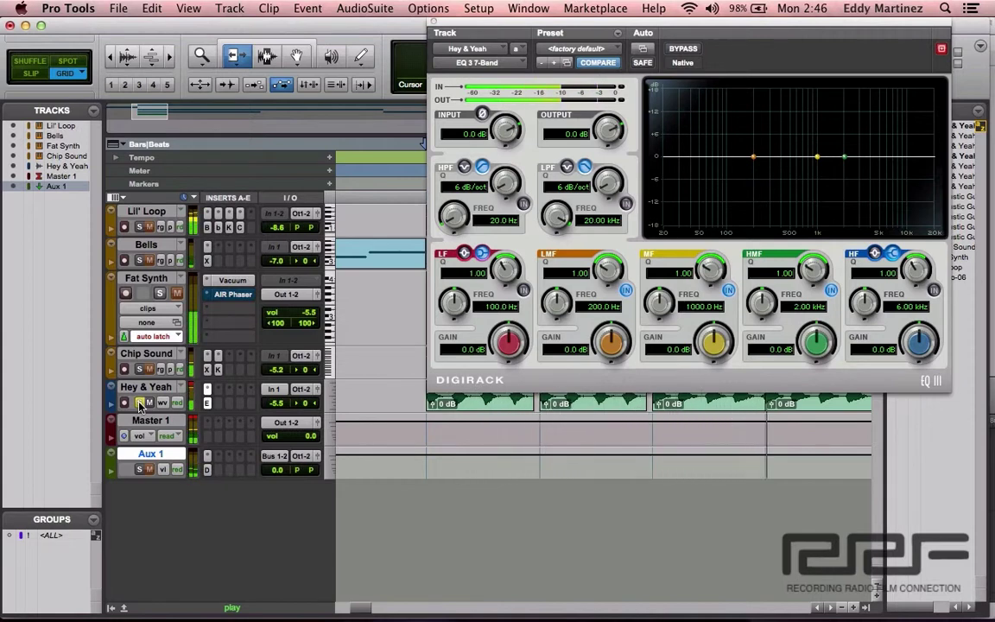
key(space)
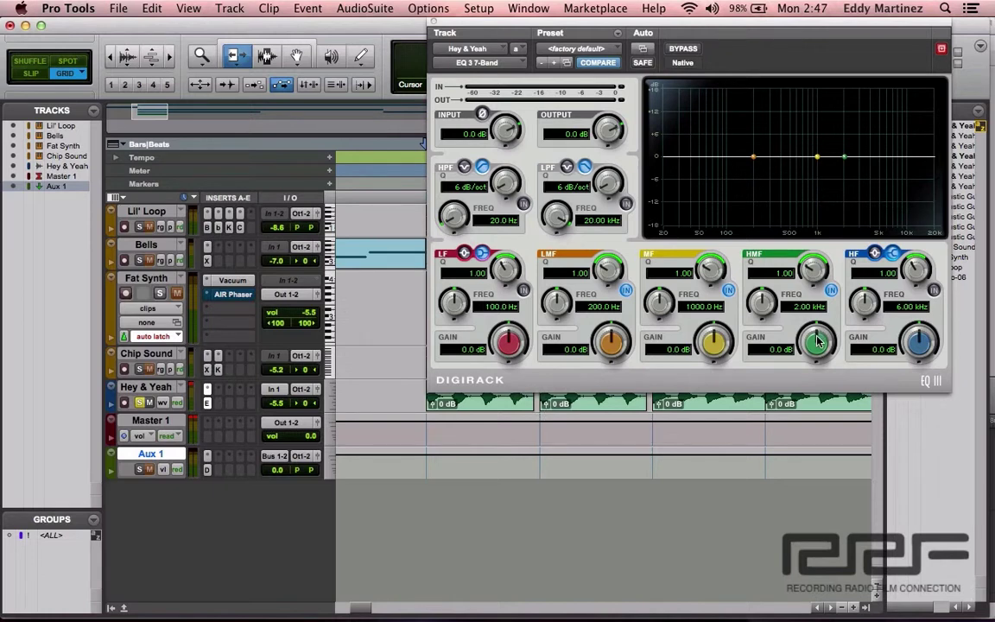
Step: Cut the HMF band to -4.0 dB with Q 2.40 and lower the MF frequency toward 500 Hz
drag(819, 340, 818, 355)
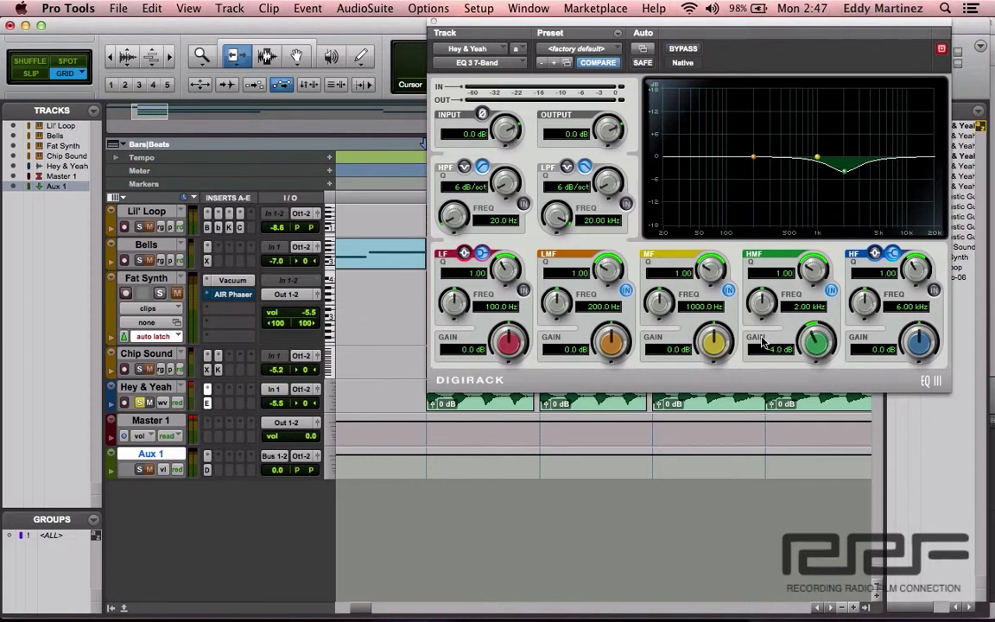
drag(711, 339, 711, 338)
drag(658, 304, 654, 327)
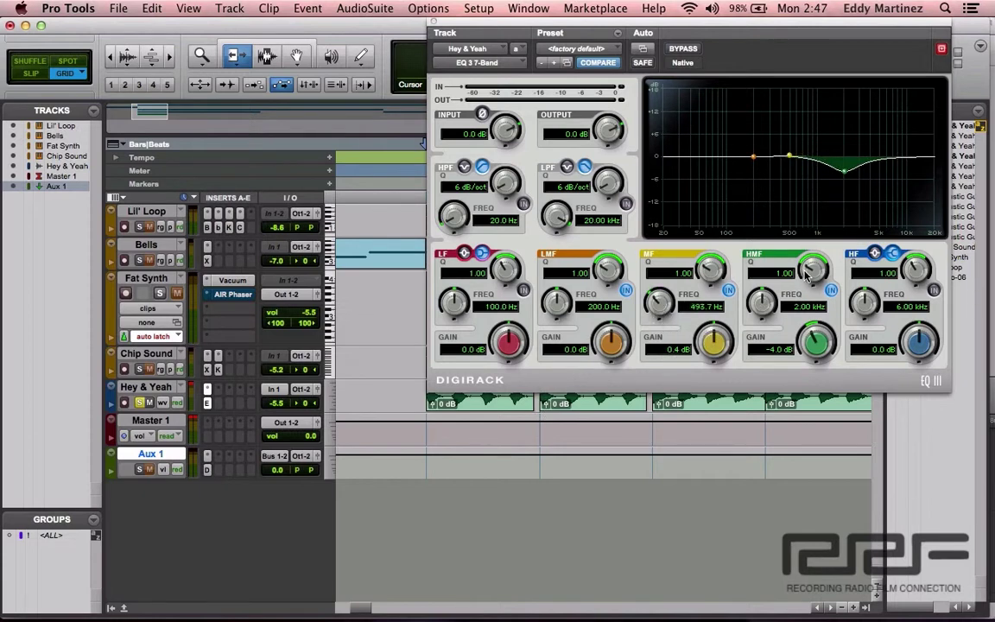
drag(808, 271, 799, 246)
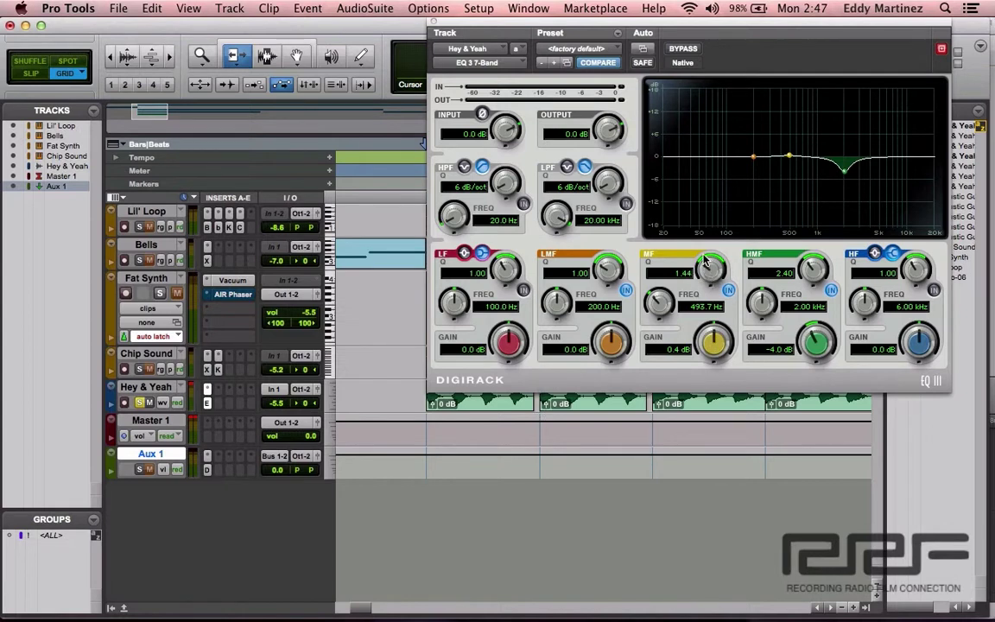
scroll(705, 259, up, 2)
Step: Turn the MF band into a -2.5 dB cut at 454.4 Hz with Q 2.29
drag(714, 340, 714, 350)
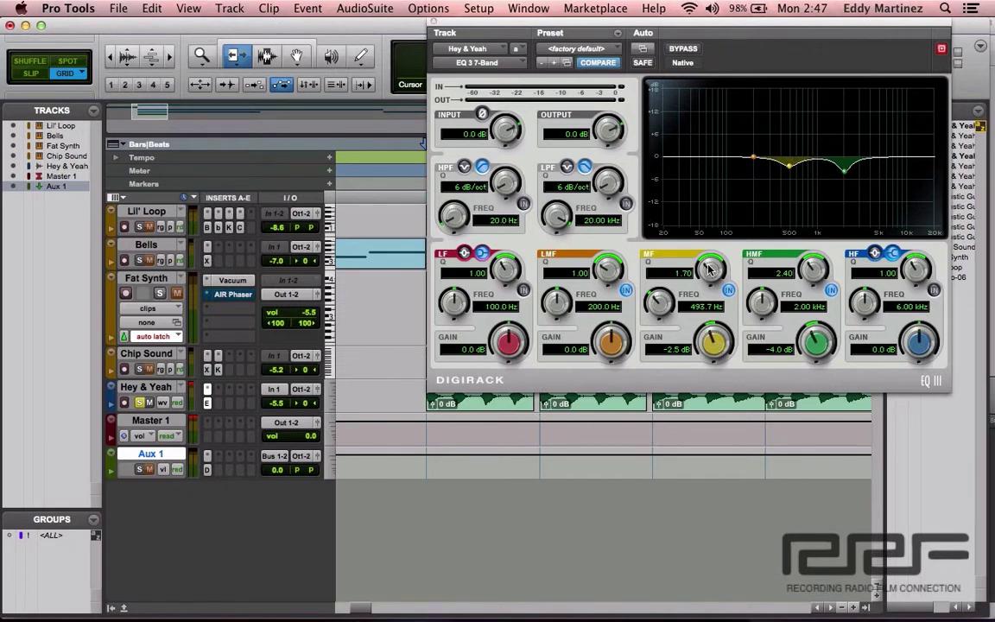
mouse_move(709, 269)
mouse_down()
mouse_move(713, 279)
mouse_move(702, 256)
mouse_up()
drag(654, 300, 651, 302)
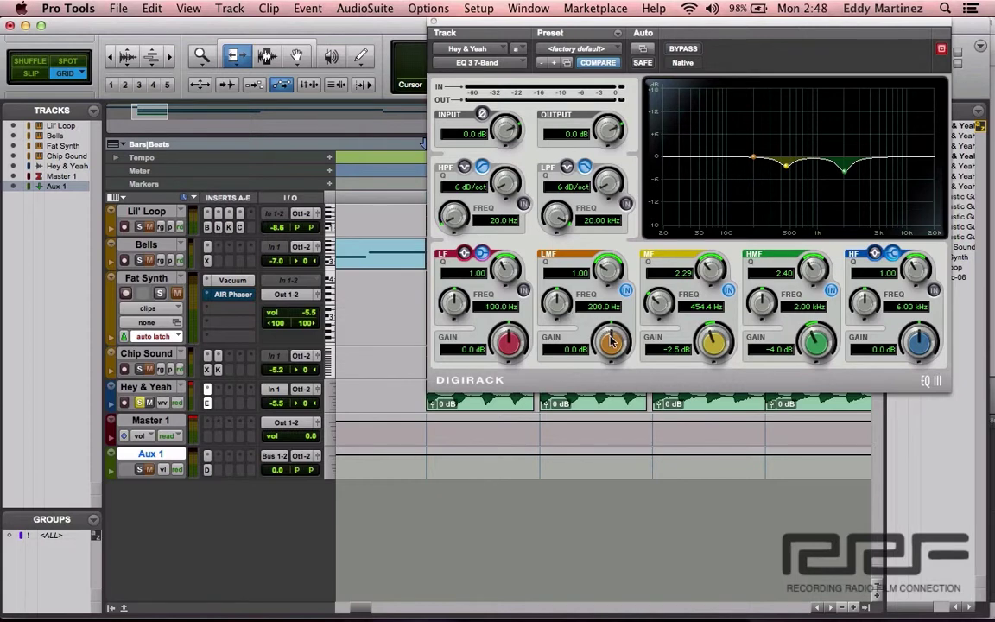
Step: Boost LMF by 3.8 dB at 200 Hz, then play the vocal with the EQ bypassed and re-enabled
drag(610, 341, 610, 325)
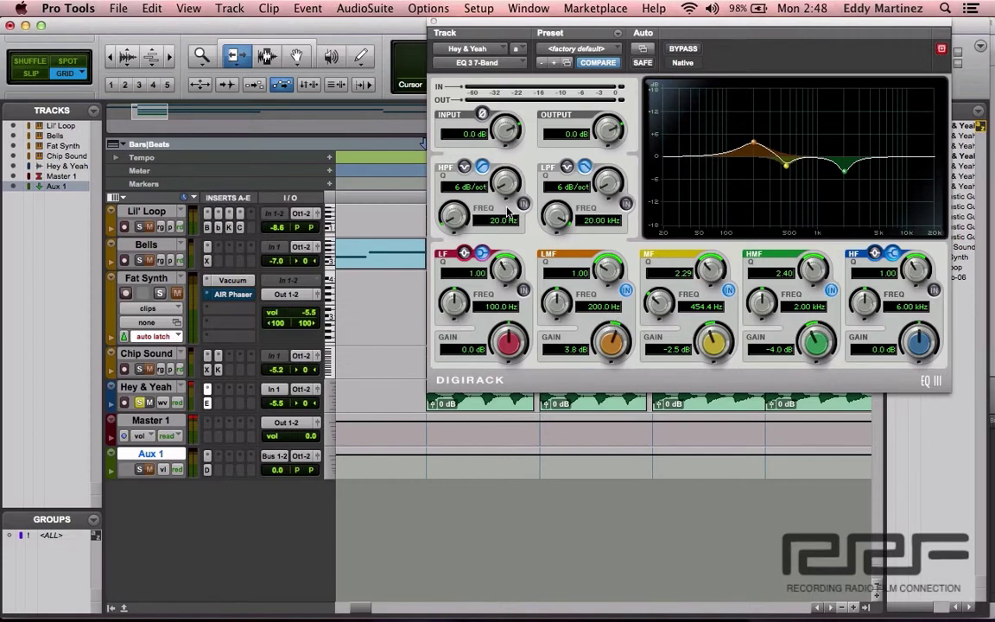
key(space)
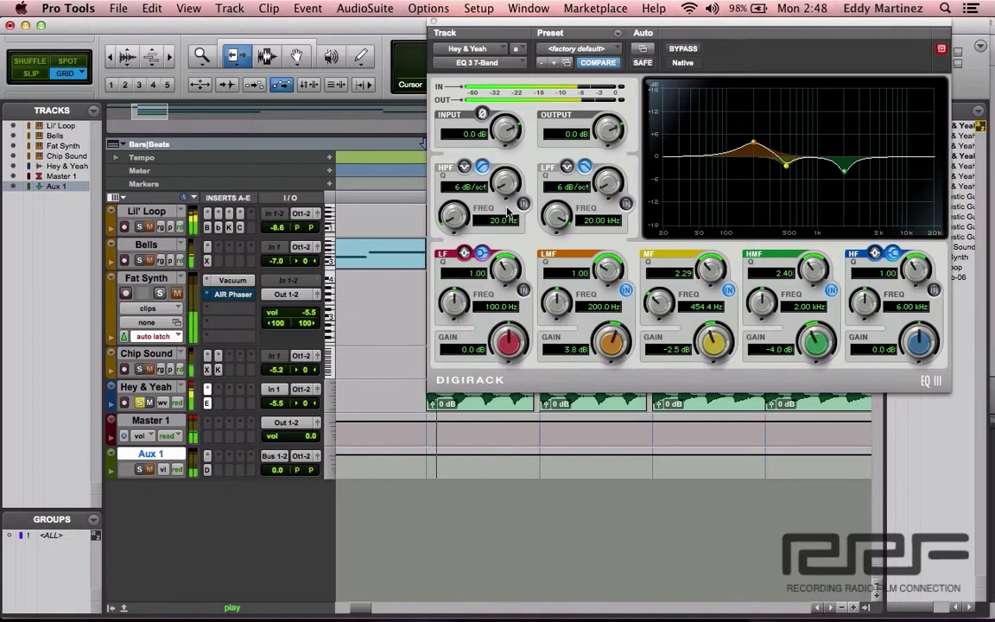
click(682, 50)
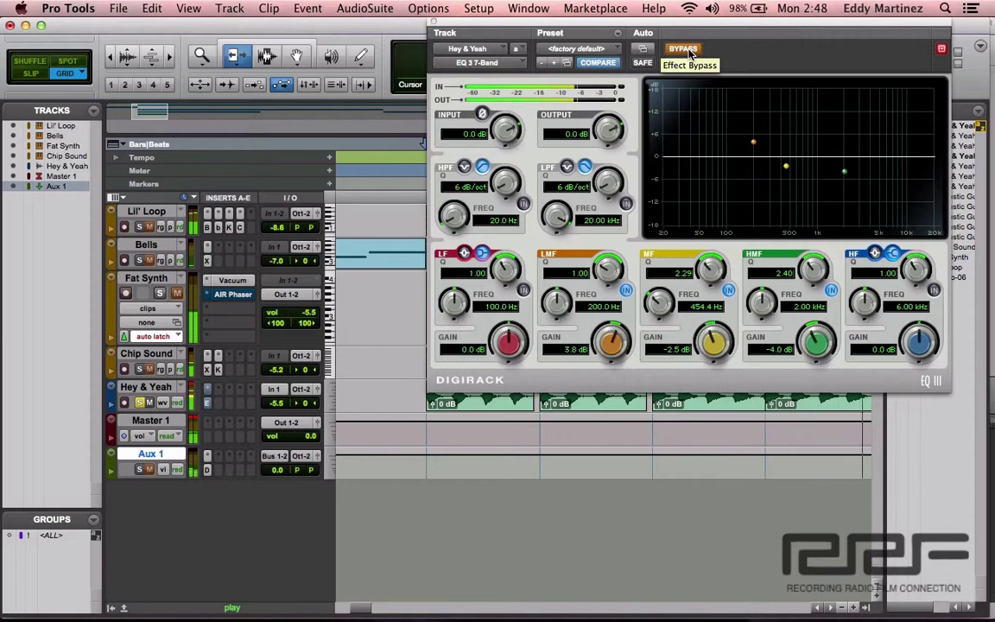
click(689, 52)
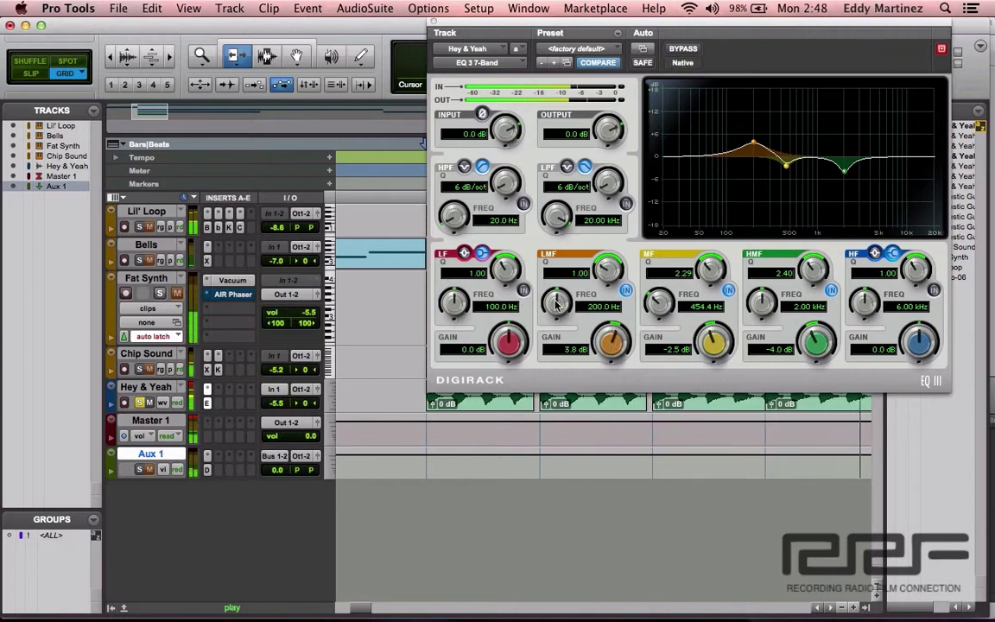
Step: Move the LMF boost to 101.8 Hz, the MF cut to 332.8 Hz and the HMF cut to 1.46 kHz
drag(559, 304, 547, 338)
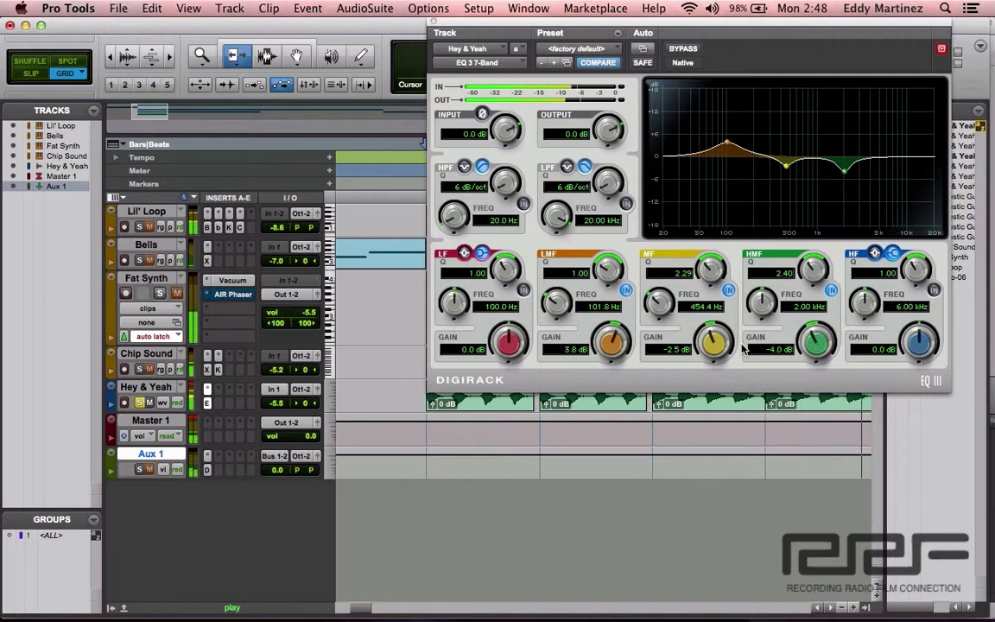
drag(654, 304, 651, 315)
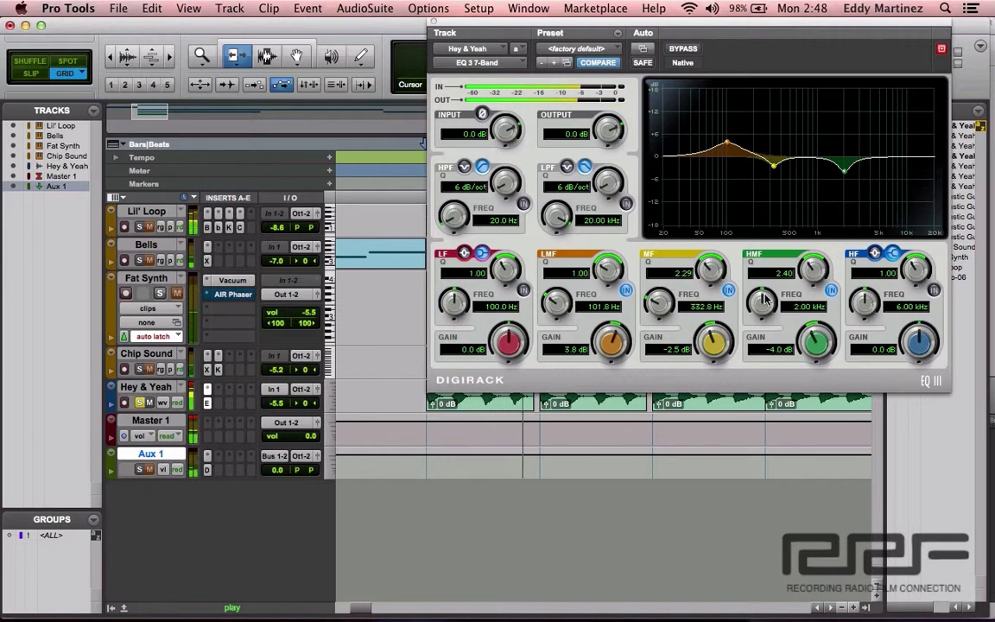
drag(763, 300, 762, 312)
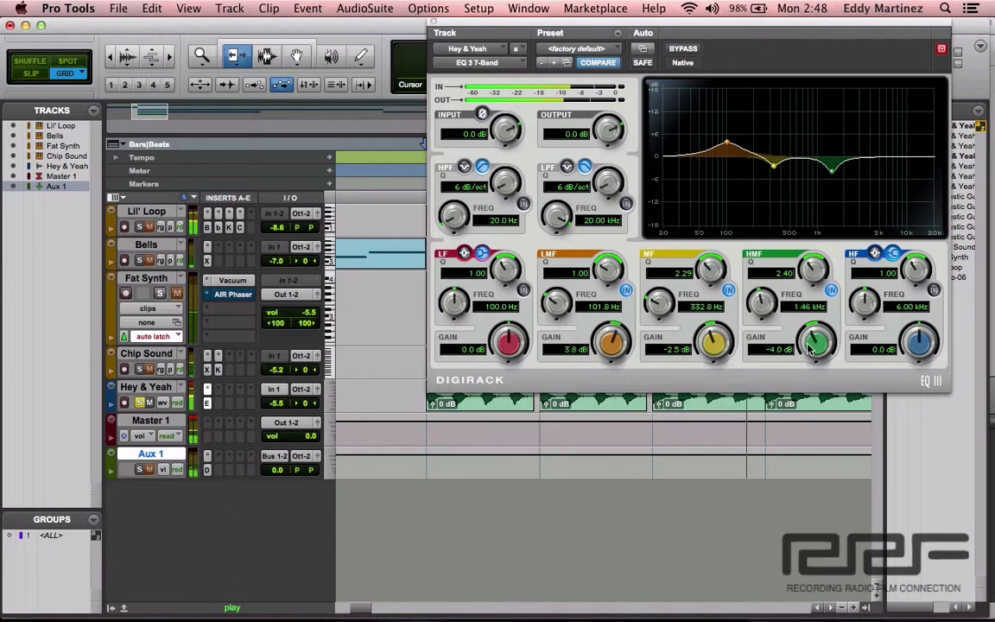
Step: Make HMF a 3.2 dB boost with Q 1.07, and set the MF cut to -3.8 dB at 369.2 Hz
drag(816, 343, 815, 315)
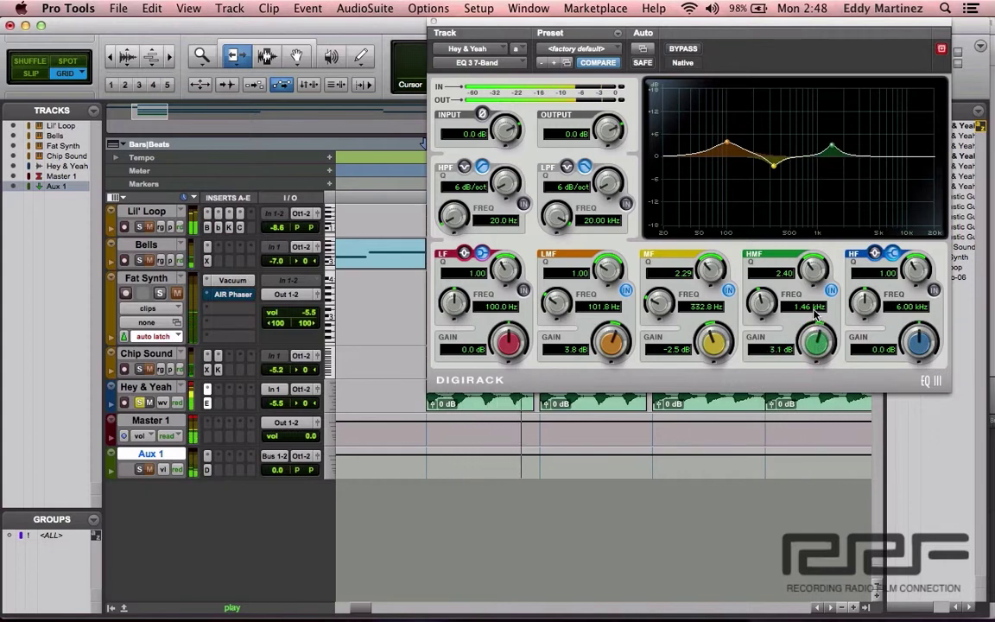
drag(814, 315, 815, 313)
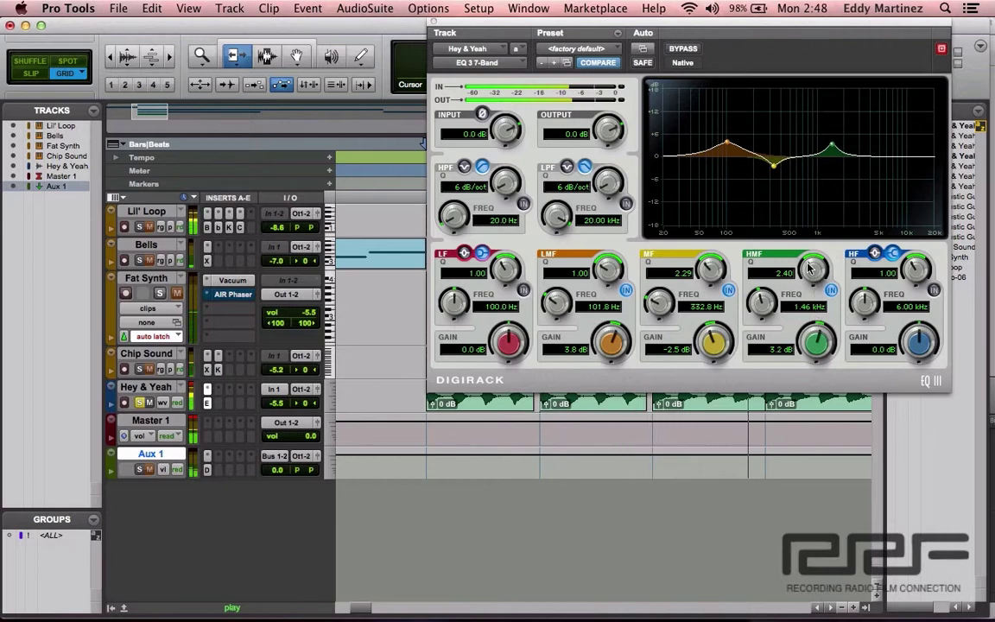
drag(809, 268, 806, 295)
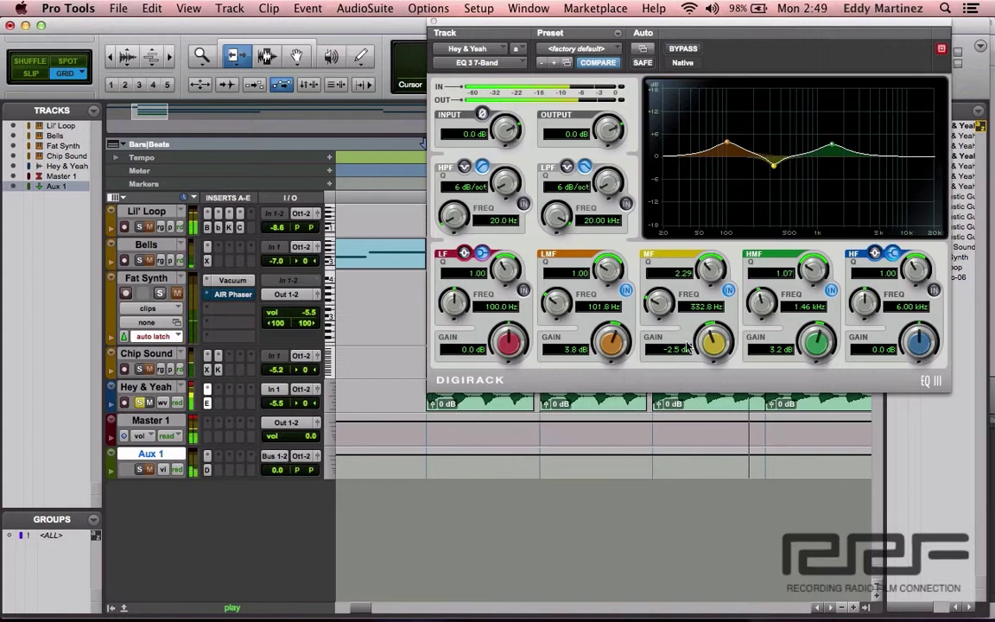
drag(710, 349, 708, 360)
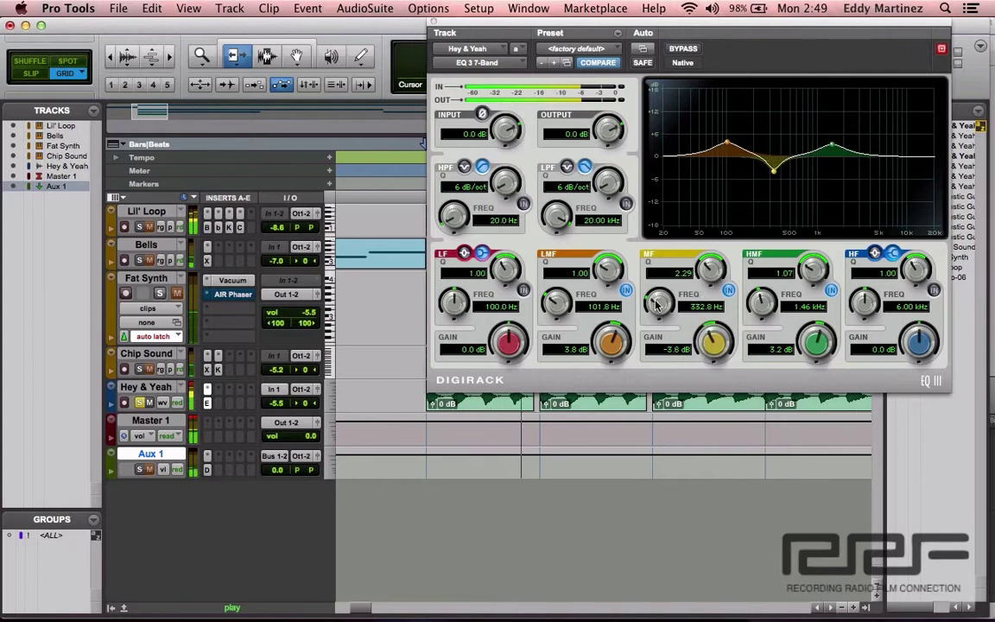
drag(658, 304, 658, 302)
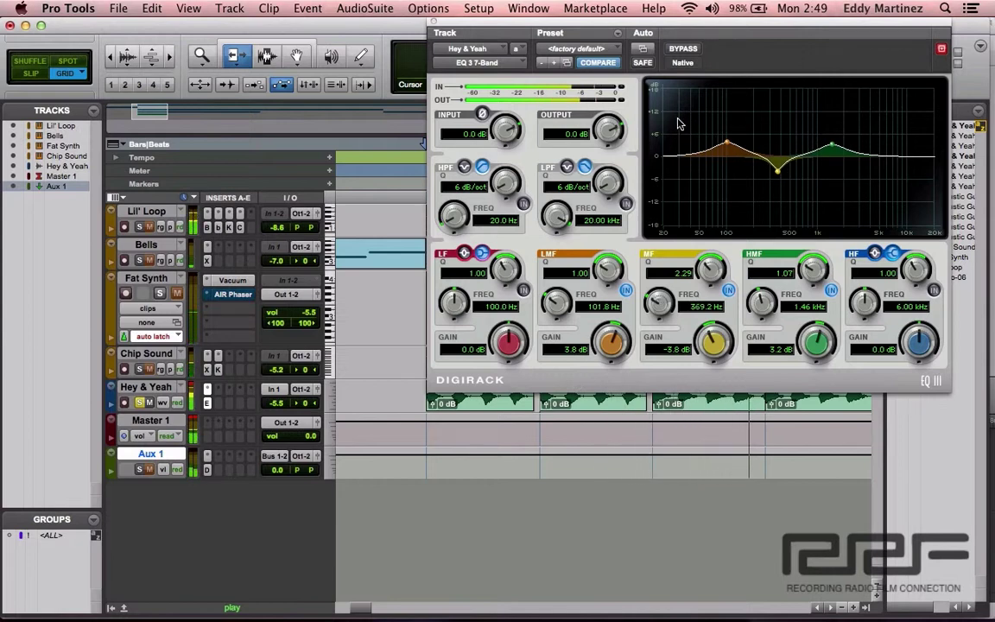
click(682, 49)
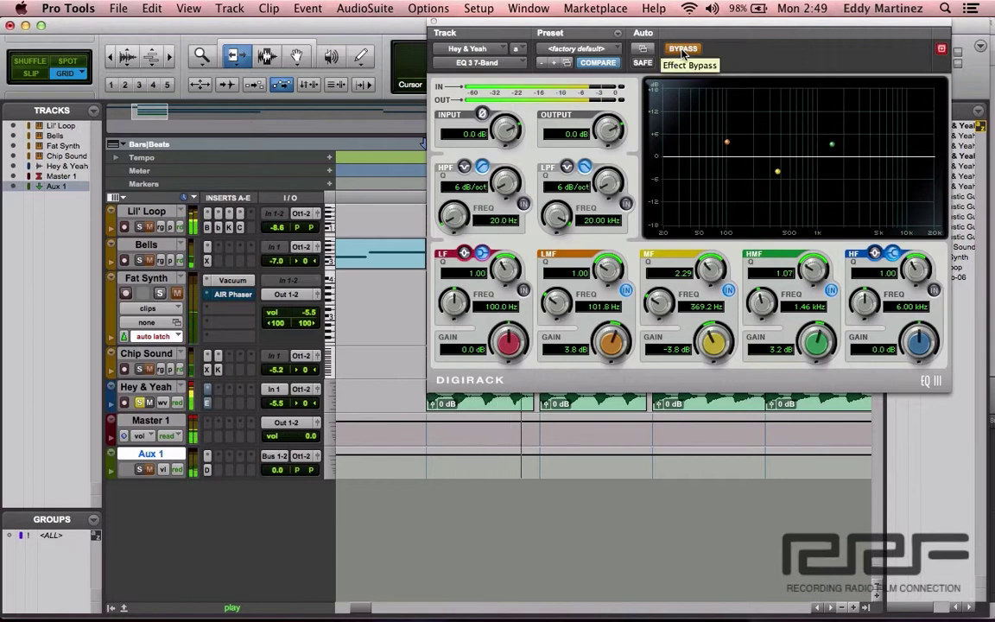
click(683, 49)
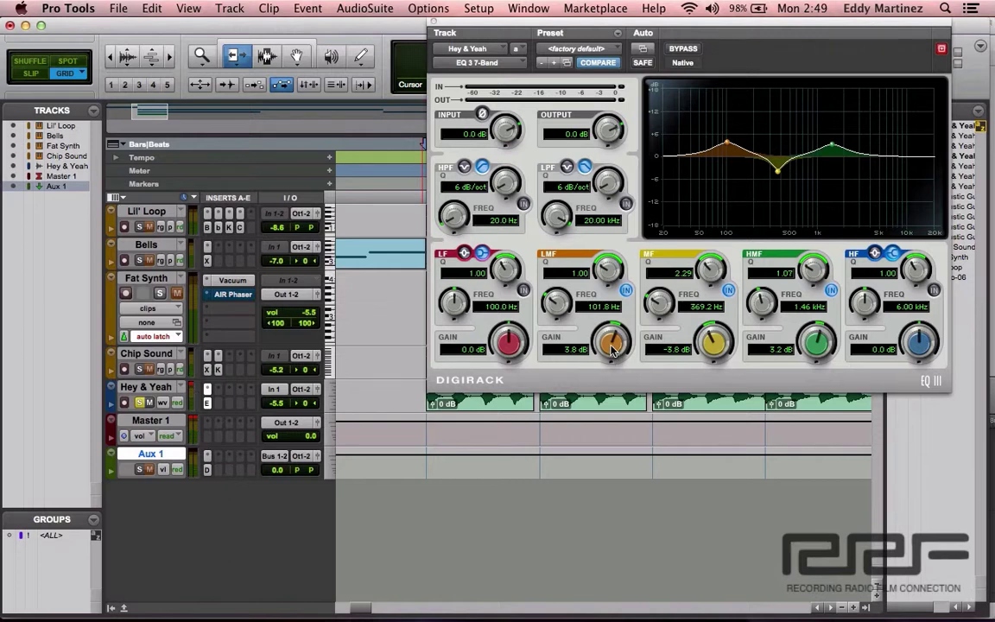
Step: Set LMF gain to 4.5 dB, HMF to 2.0 dB and MF to -4.5 dB, then play the vocal
drag(610, 347, 611, 345)
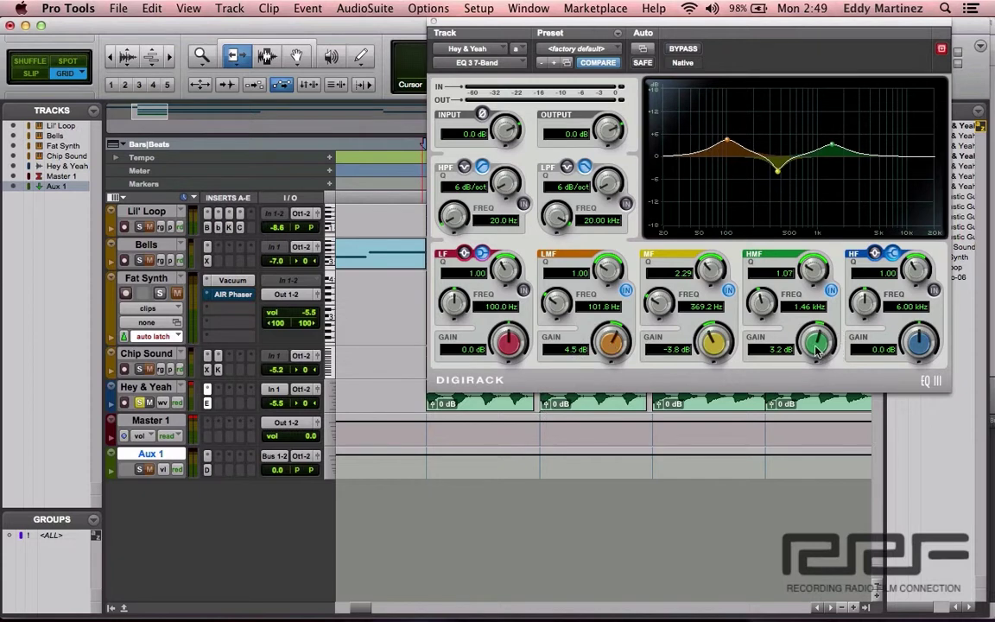
drag(816, 349, 816, 355)
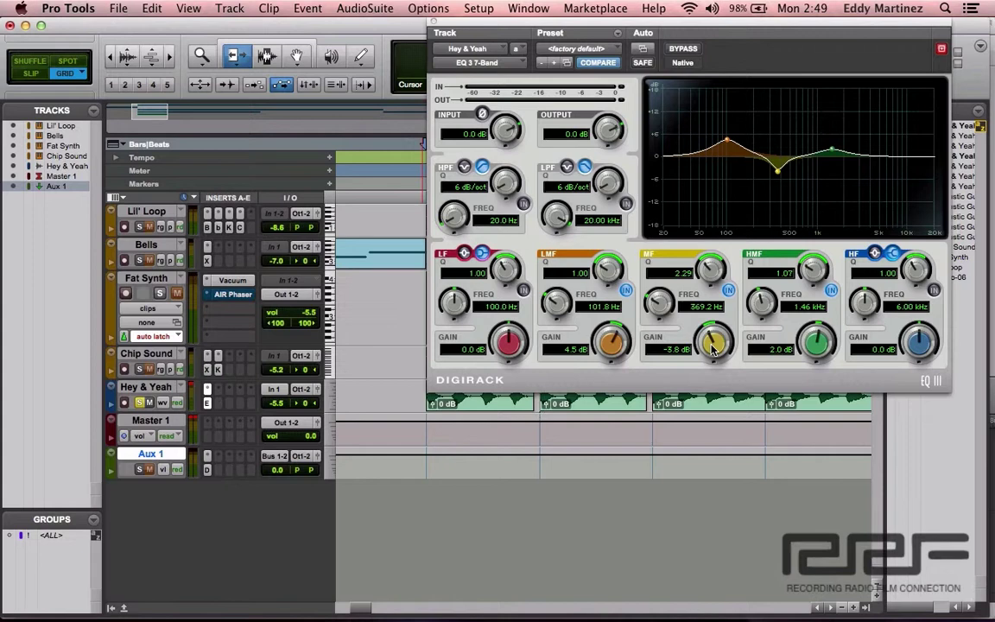
drag(713, 349, 712, 352)
key(space)
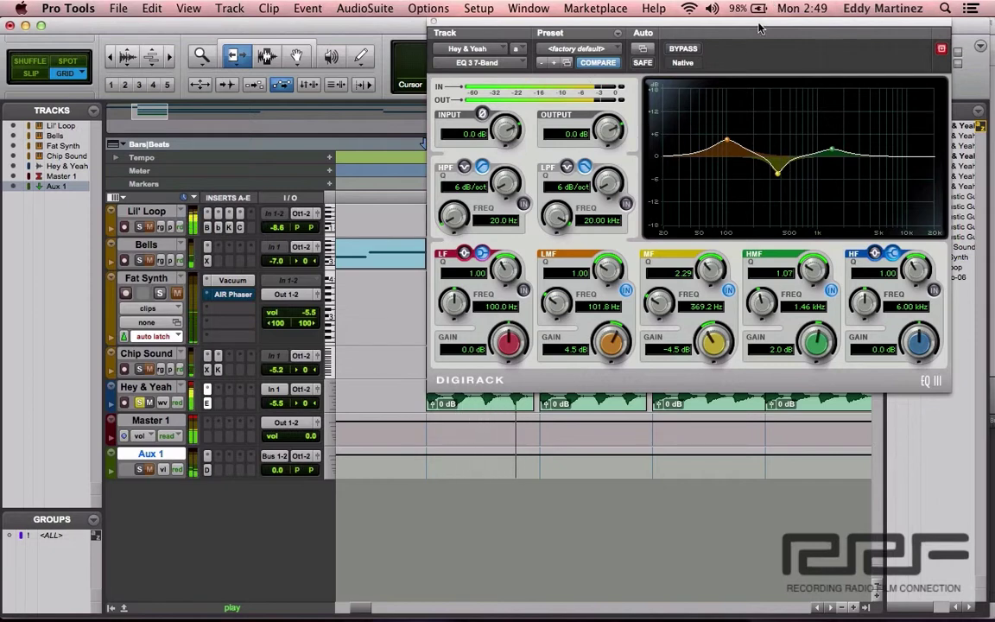
Step: Compare the vocal with the EQ bypassed and active, leave the EQ on, and unsolo Hey & Yeah
click(691, 50)
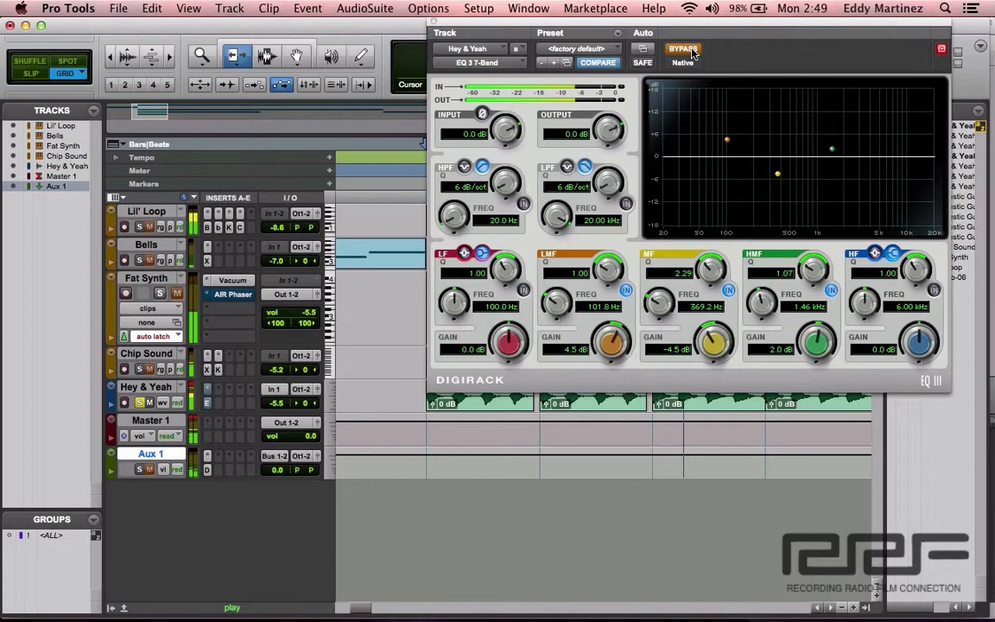
key(space)
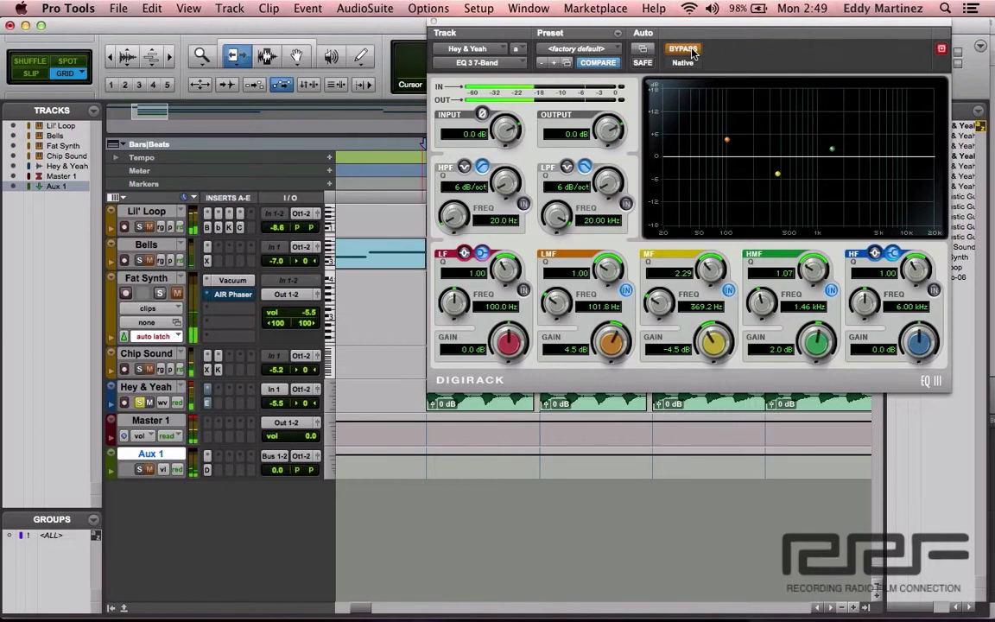
click(683, 49)
key(space)
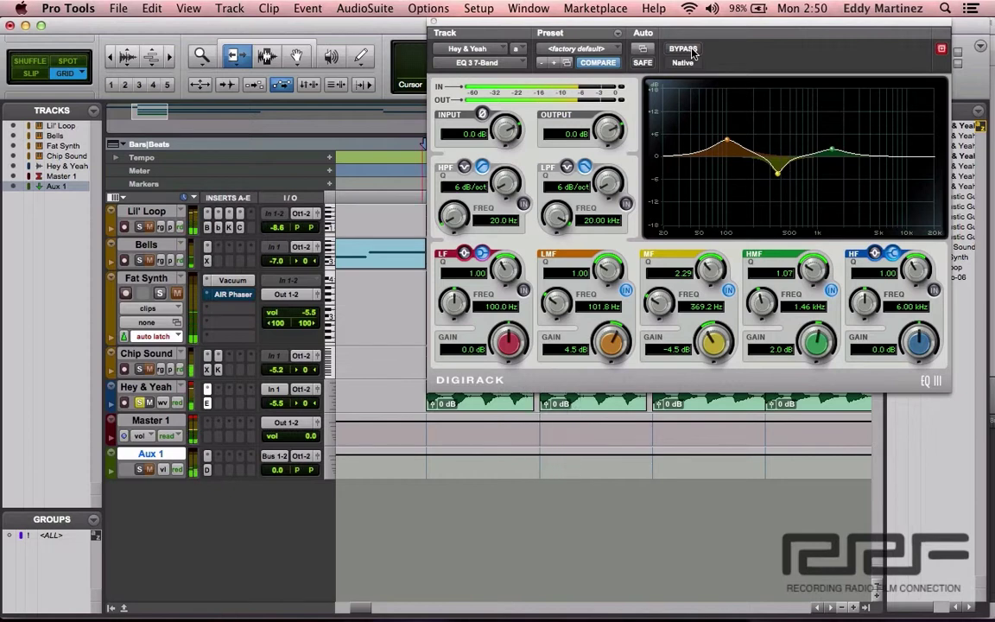
key(space)
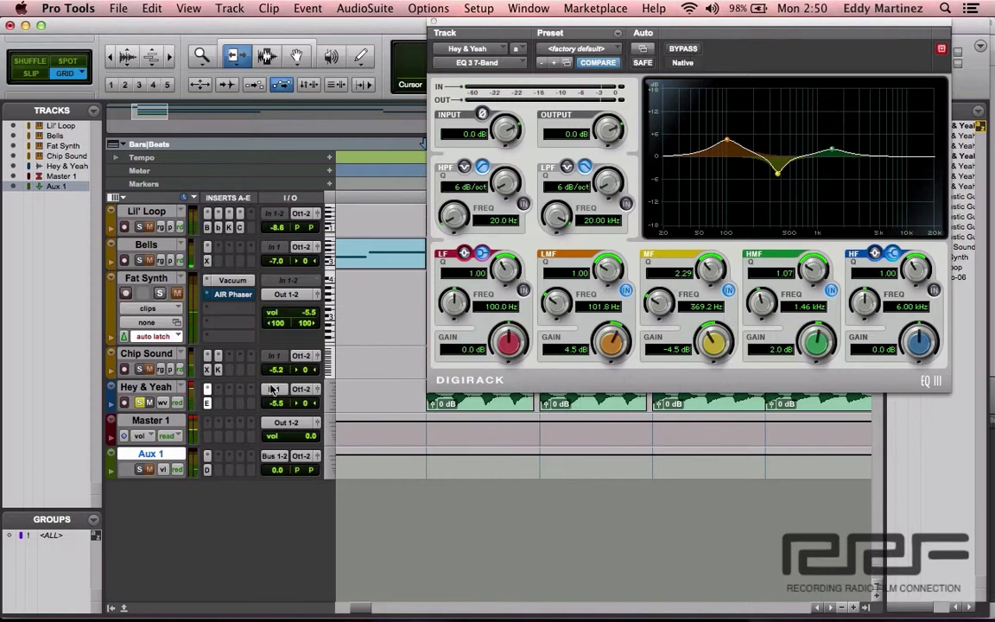
click(138, 404)
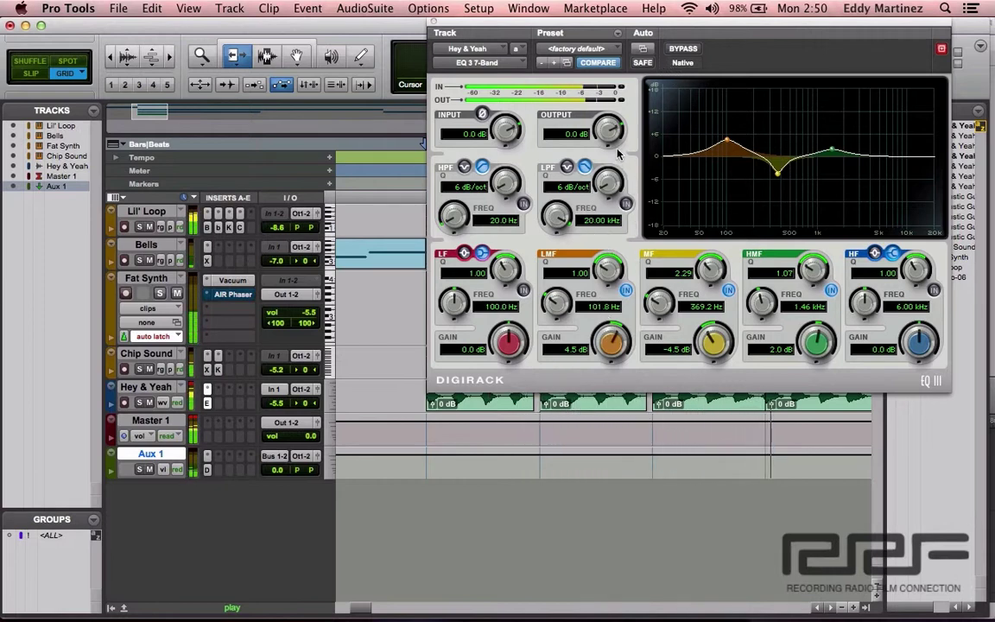
click(681, 49)
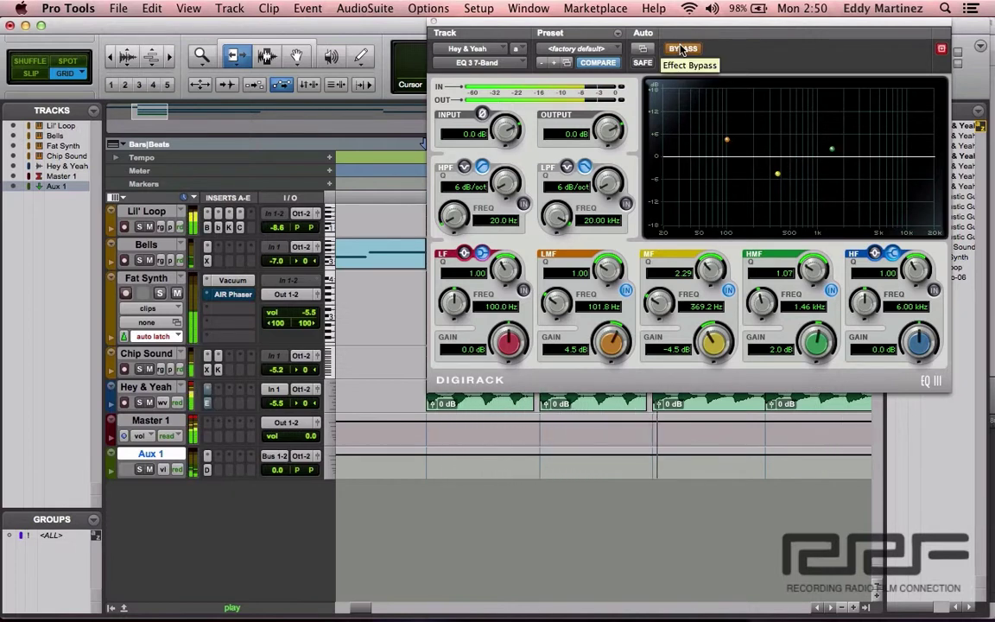
click(682, 49)
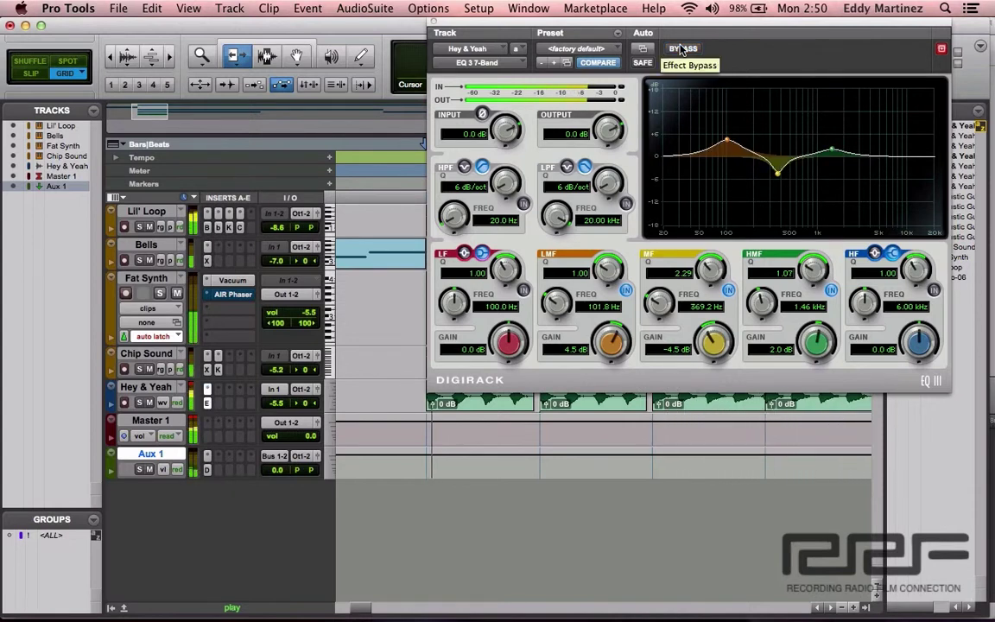
click(682, 49)
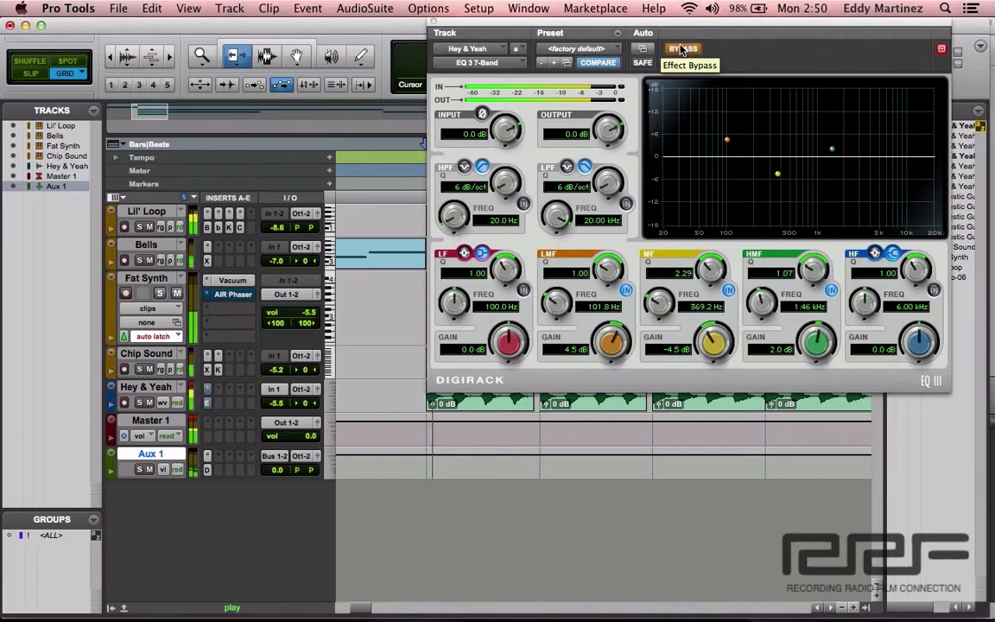
click(681, 49)
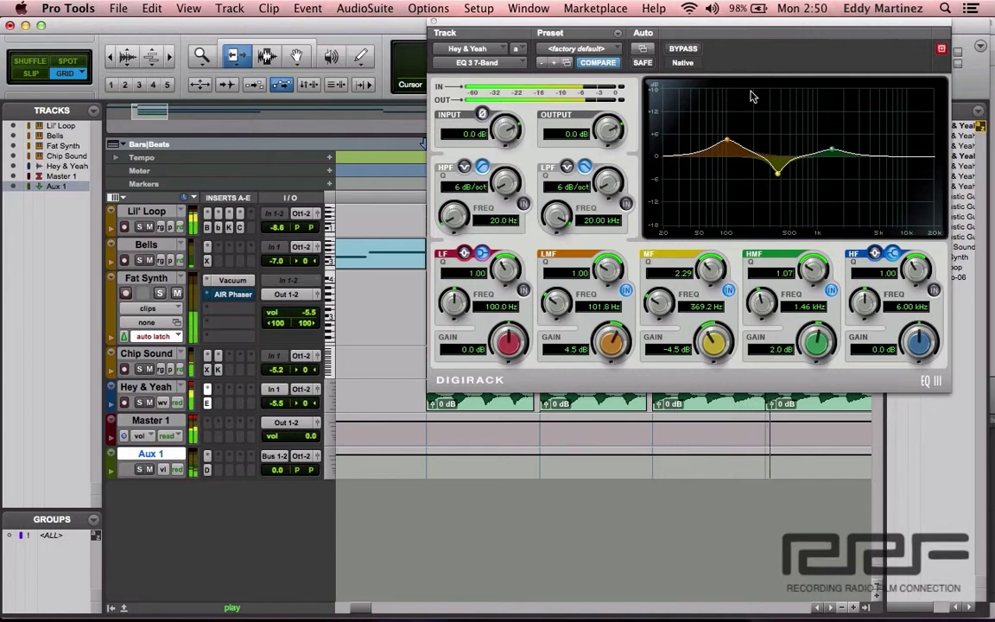
key(space)
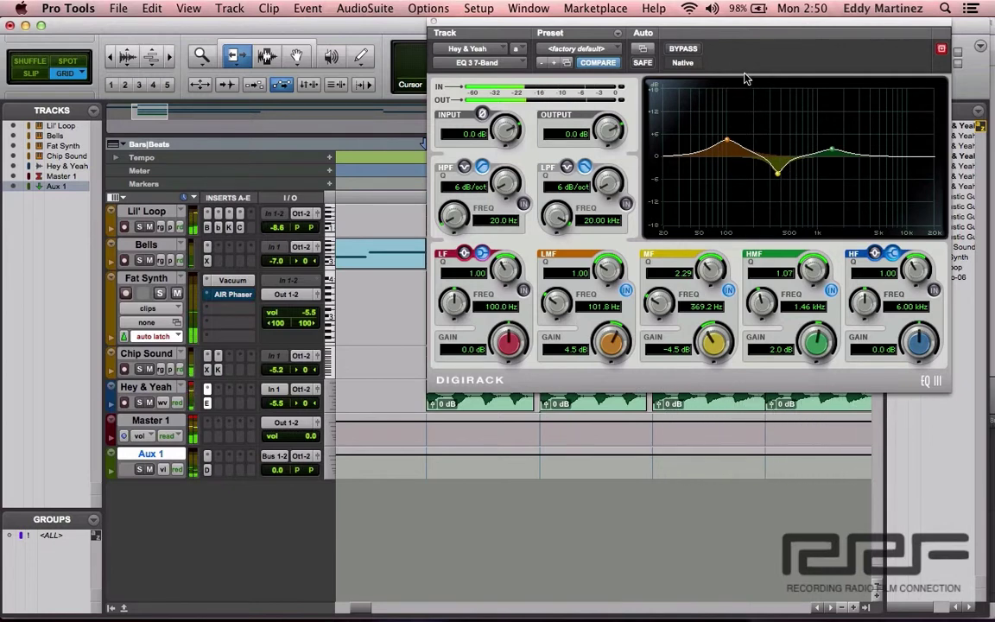
Step: Close the EQ 3 7-Band plug-in window to return to the Night Business edit window
click(438, 23)
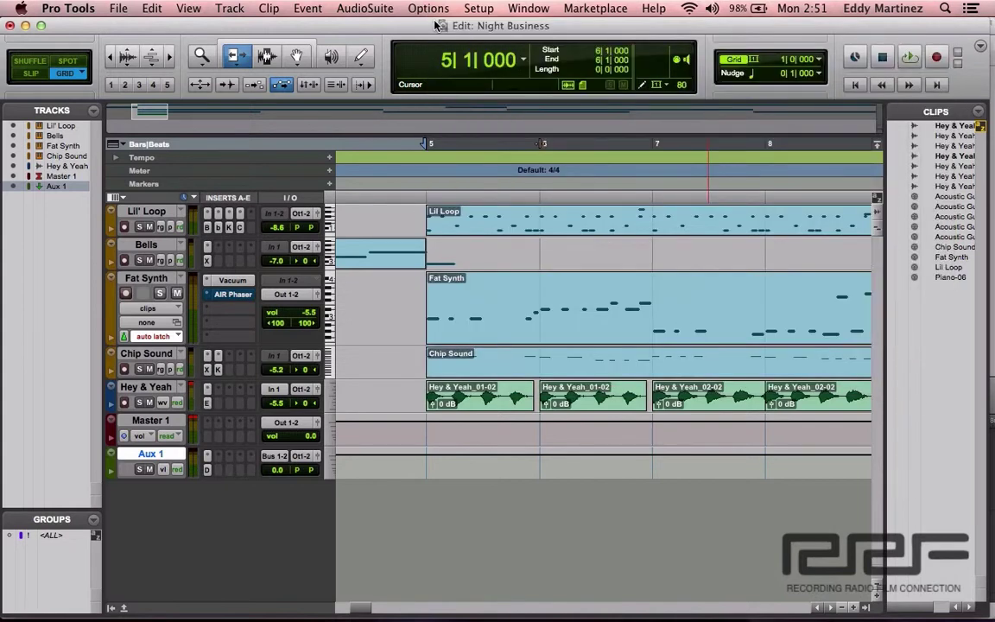